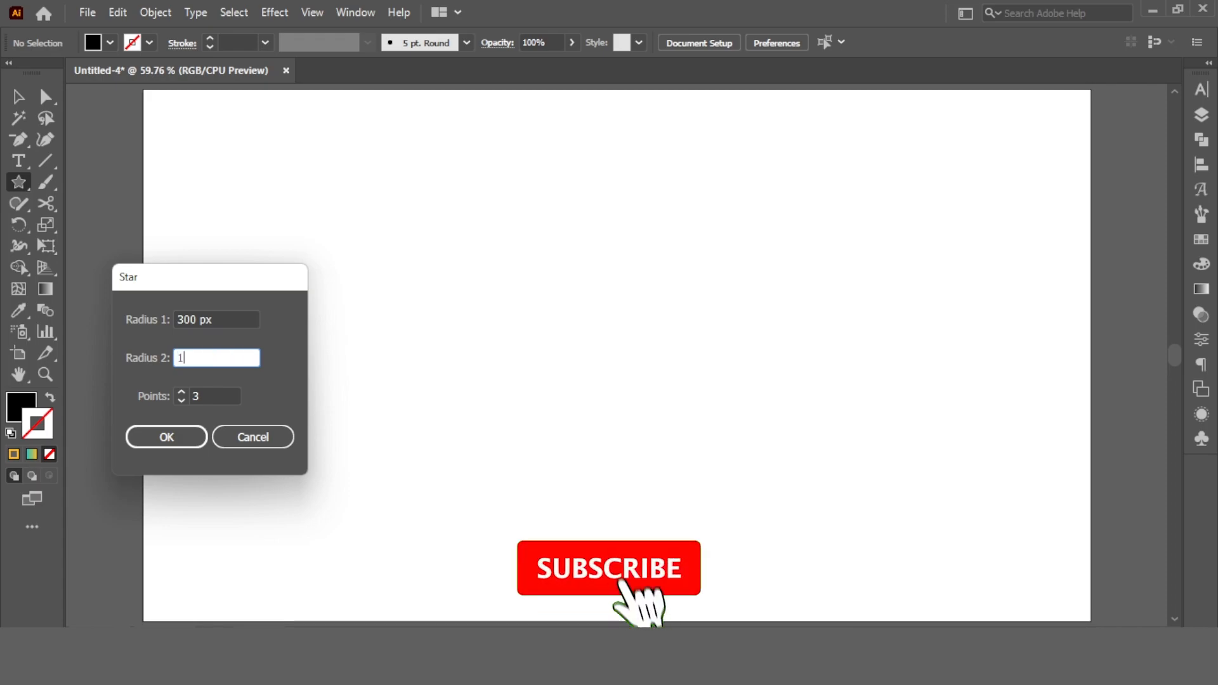
Create a black triangle as a three-point star with Radius 1 set to 300 px.
key(Return)
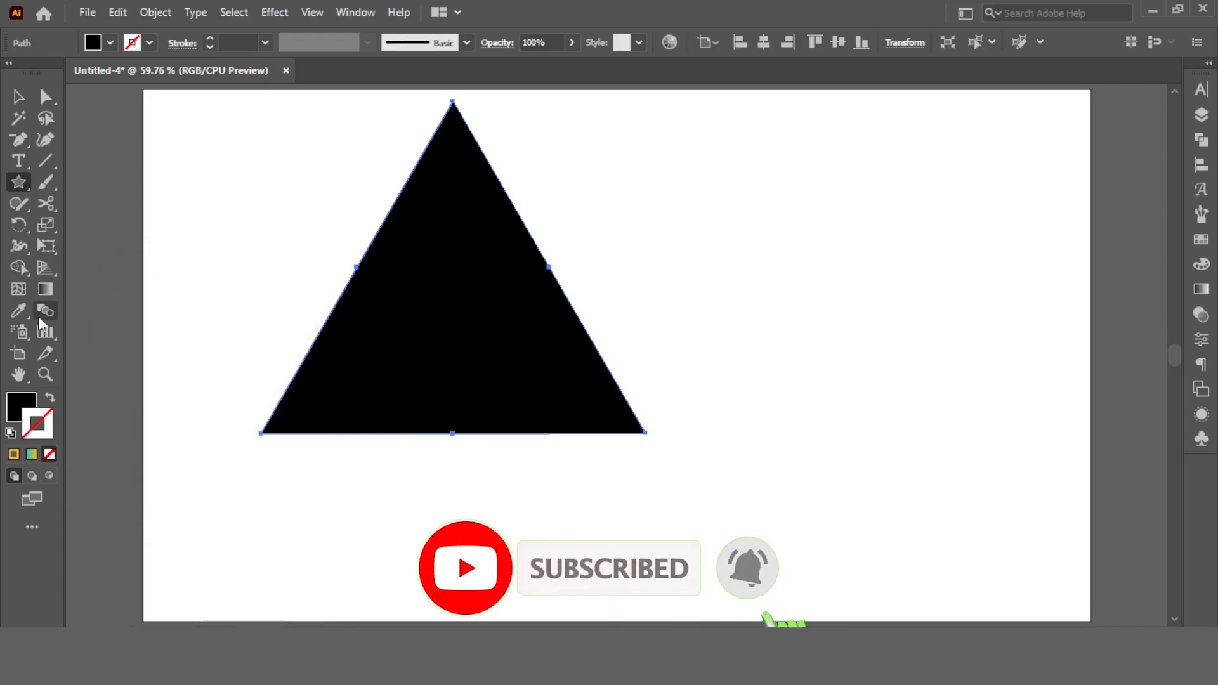
click(17, 96)
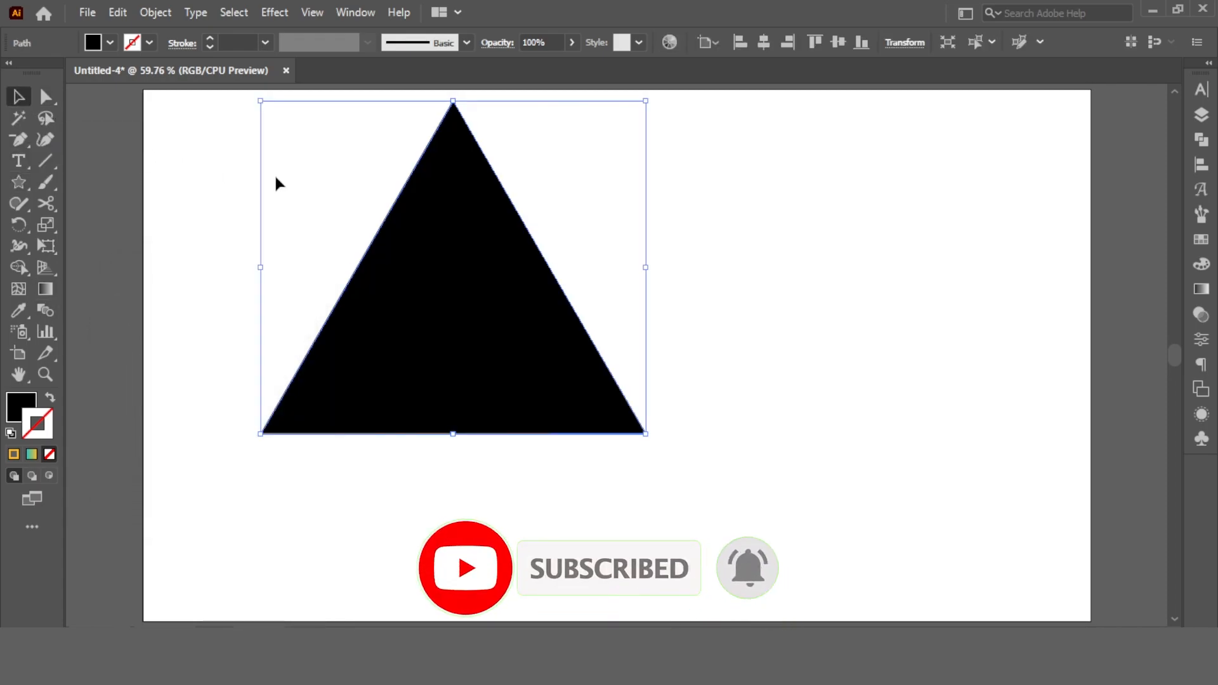
click(680, 326)
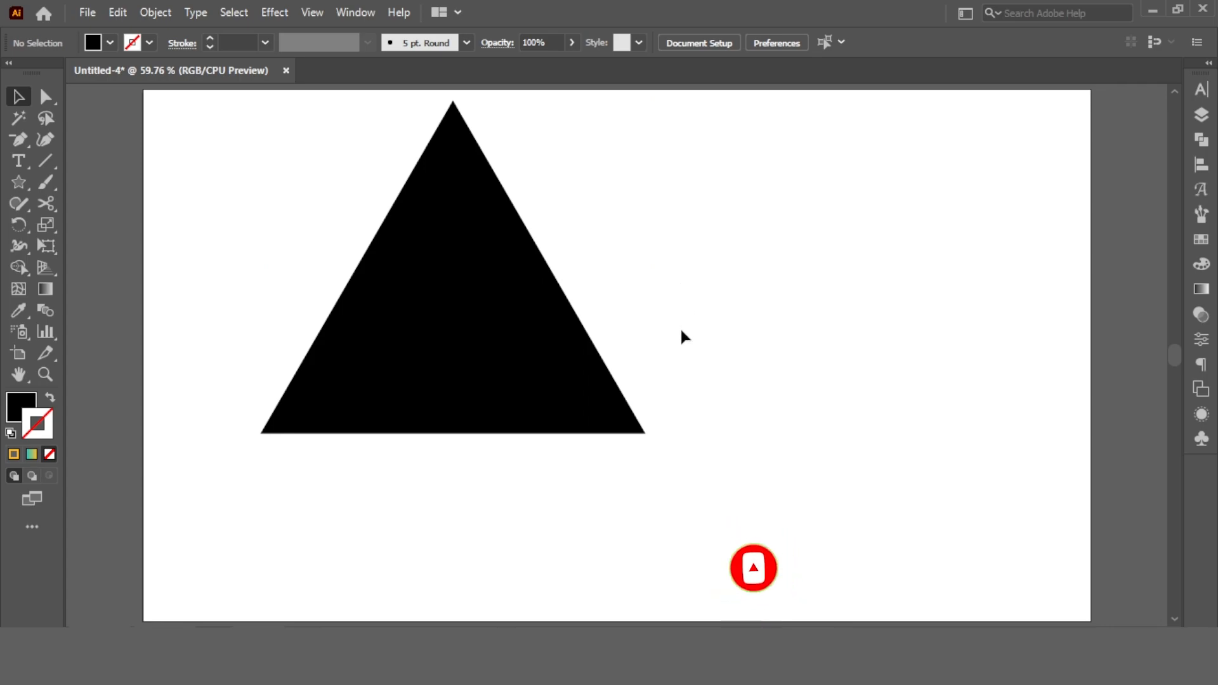
Rotate the triangle 90 degrees so it points right and centre it horizontally and vertically on the artboard.
click(505, 317)
drag(657, 442, 356, 392)
drag(462, 268, 605, 325)
click(764, 44)
click(837, 42)
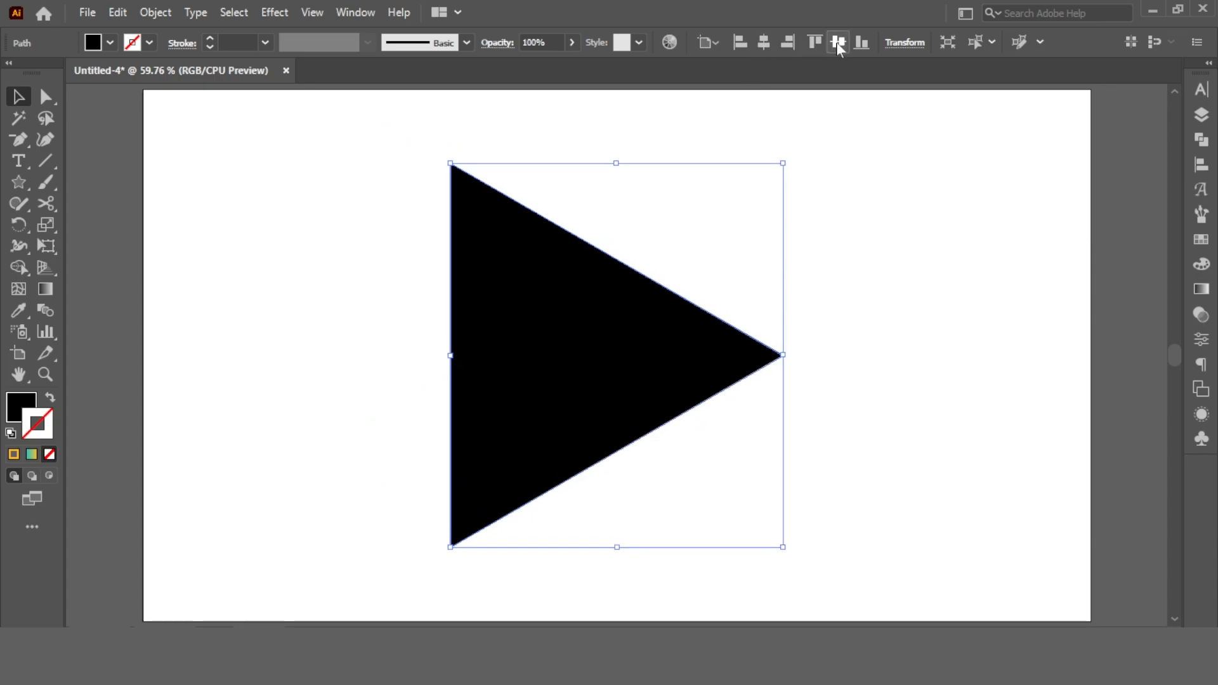
Delete the three midpoint anchor points on the triangle's sides, keeping only the corner anchors.
click(21, 142)
click(64, 177)
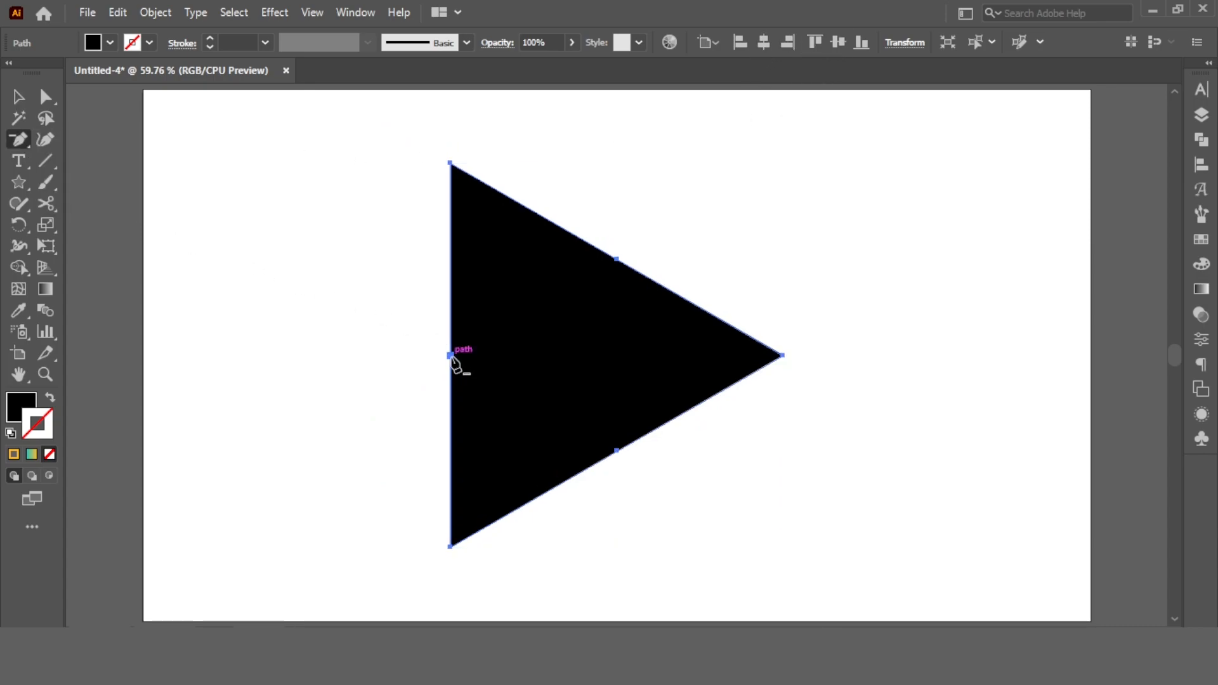
click(451, 356)
click(617, 260)
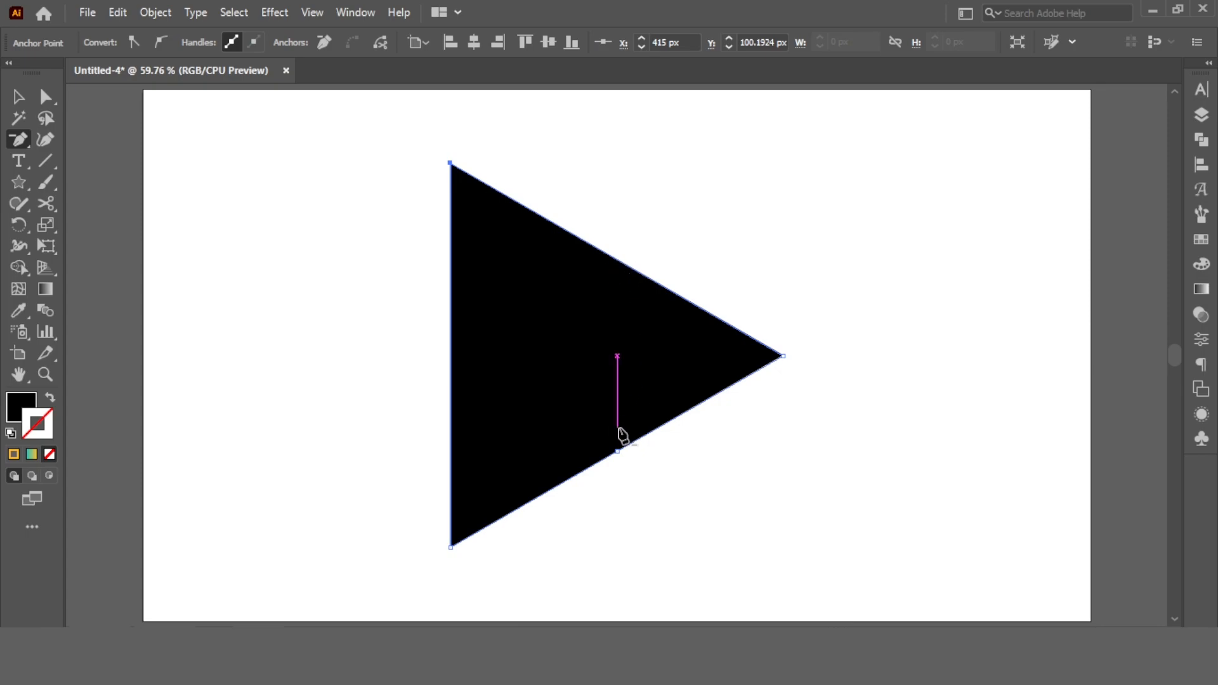
click(617, 451)
click(19, 97)
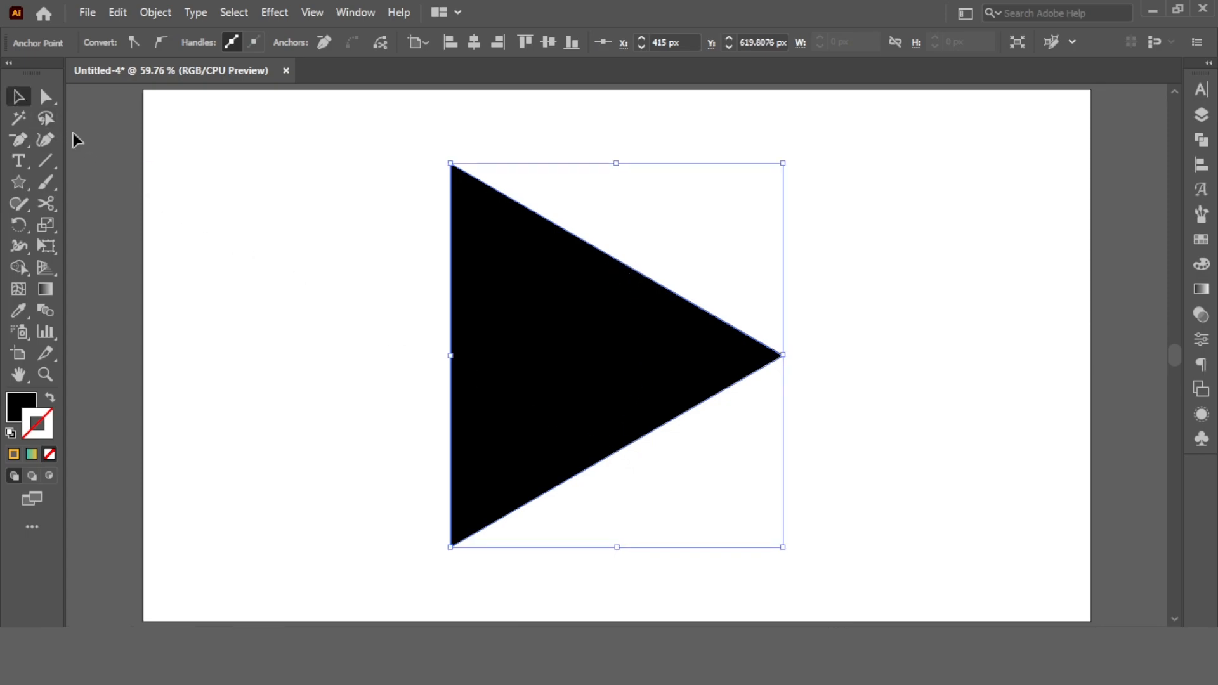
click(269, 174)
Remove the triangle's fill and give it a black stroke with a weight of 20 pt.
drag(336, 182, 489, 304)
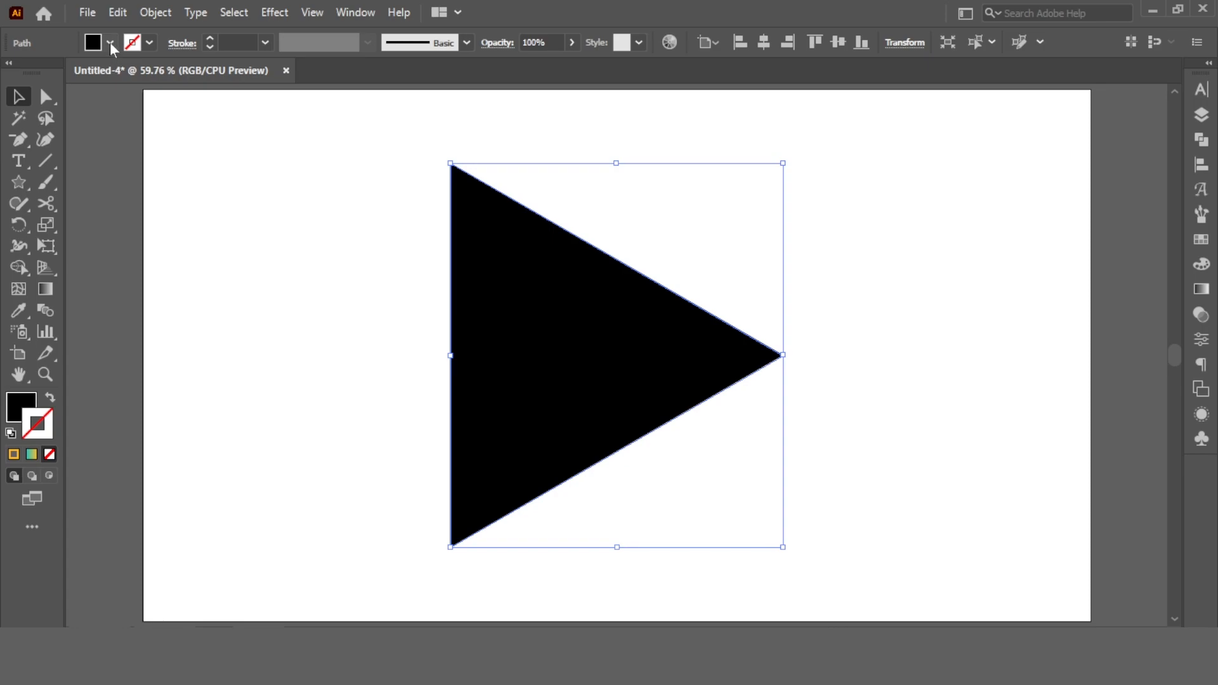
click(111, 45)
click(16, 77)
click(151, 44)
click(151, 44)
click(37, 134)
click(326, 219)
drag(327, 219, 530, 300)
click(265, 43)
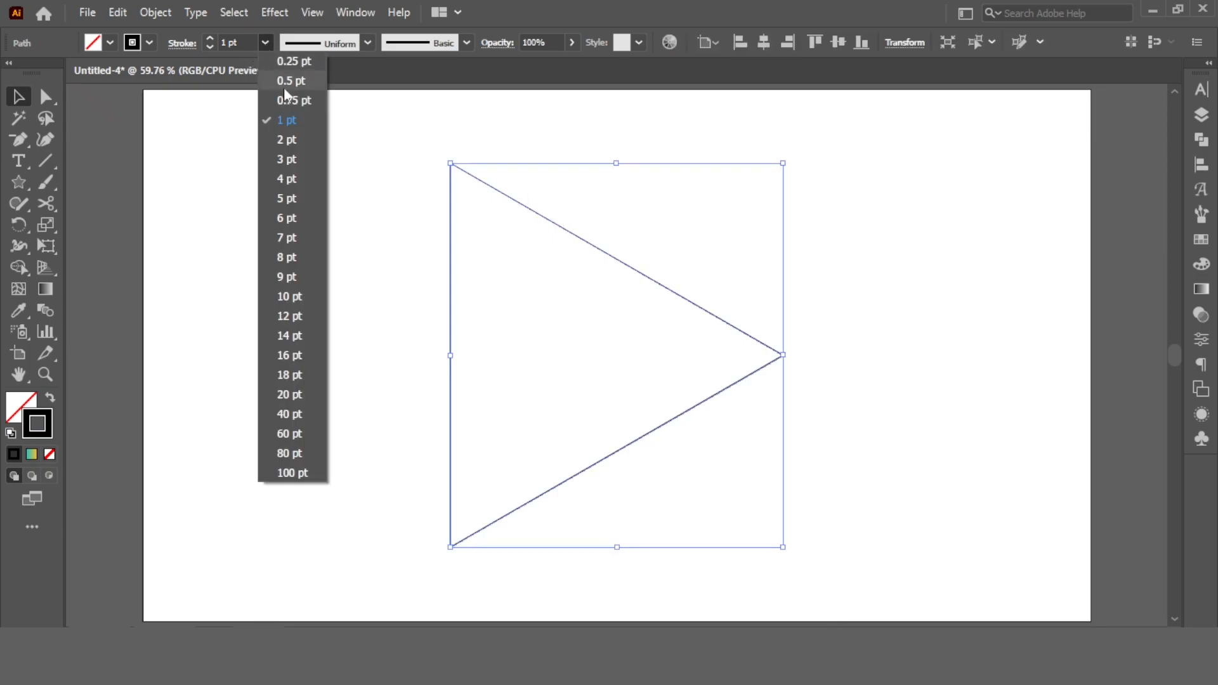
click(288, 394)
Delete the triangle's lower-left corner anchor so only the upper diagonal side is left.
click(46, 99)
click(307, 431)
drag(307, 431, 591, 590)
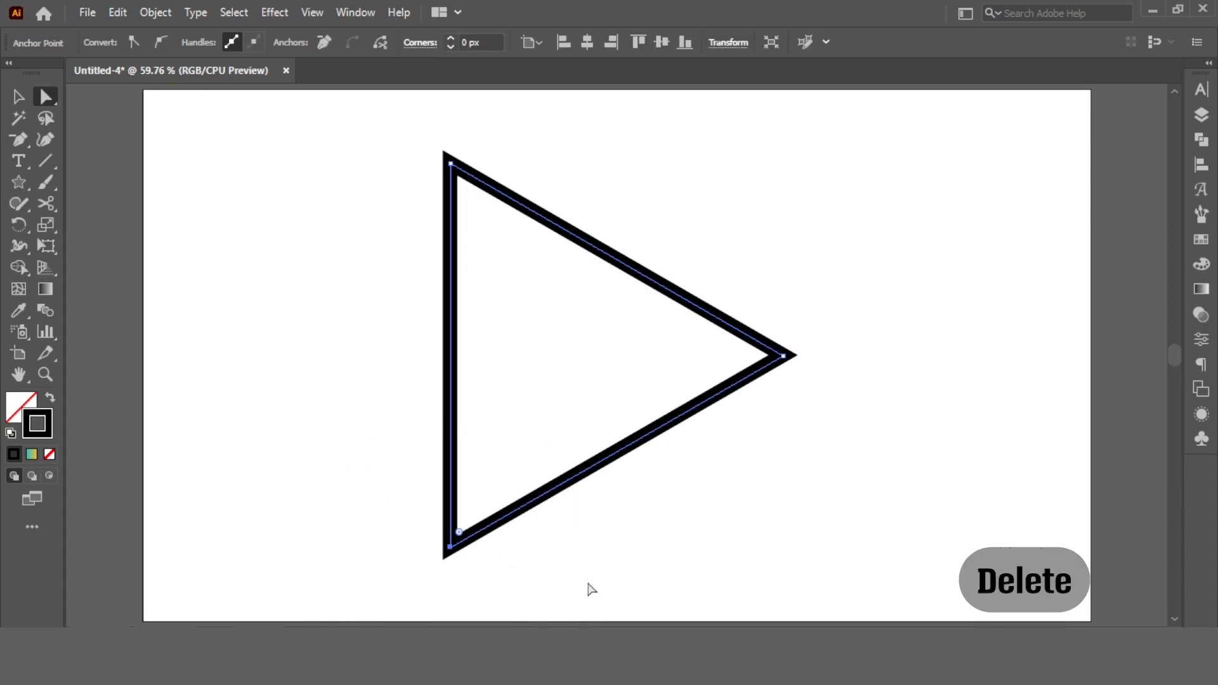
key(Delete)
click(18, 97)
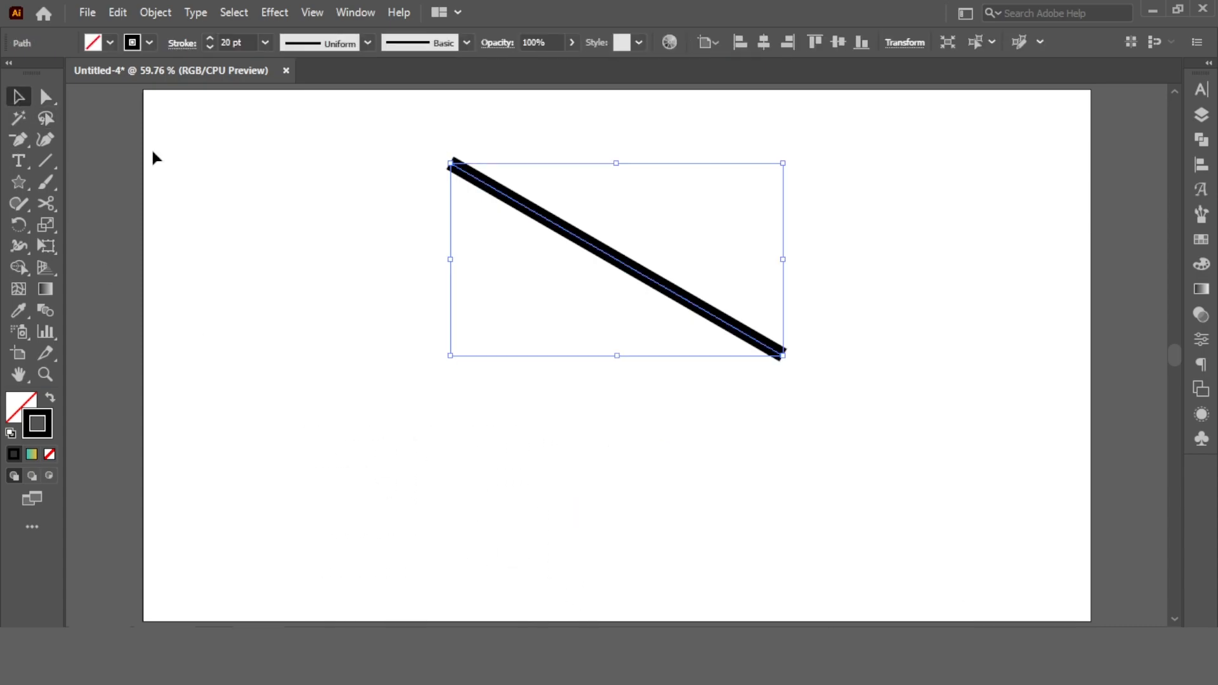
click(379, 168)
Set the diagonal line's stroke weight to 40 pt and give it round caps.
drag(415, 136, 516, 210)
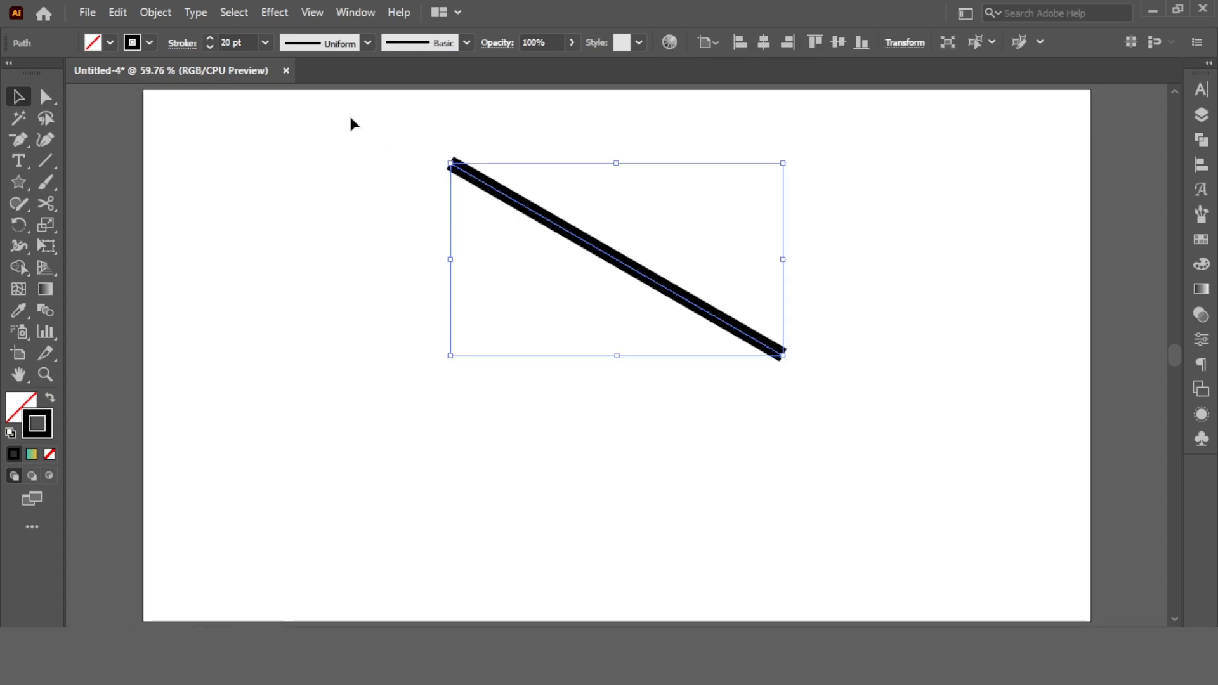
click(263, 42)
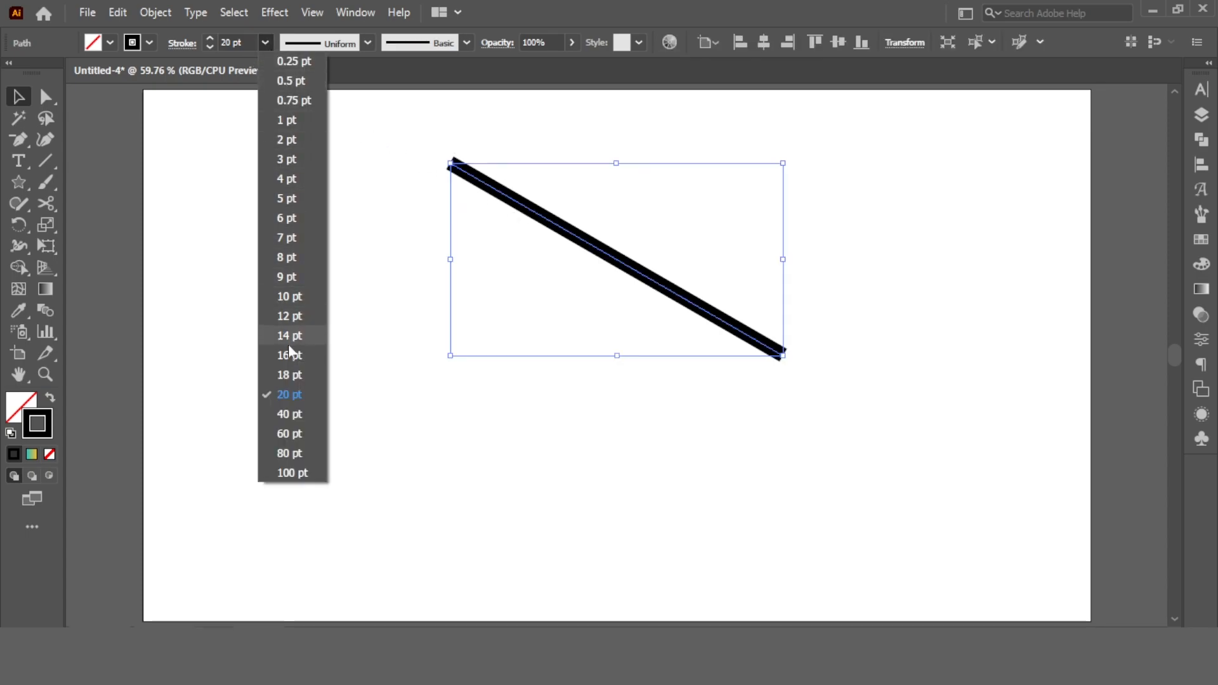
click(293, 414)
click(351, 286)
drag(388, 159, 518, 205)
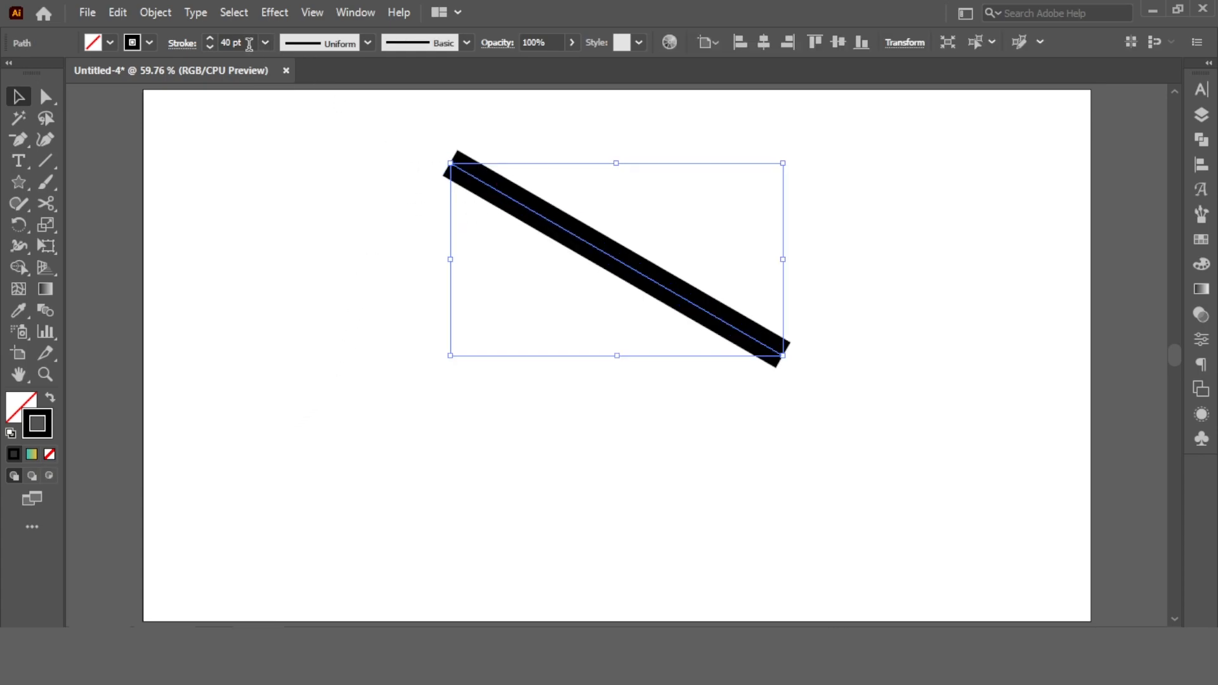
click(184, 43)
click(90, 88)
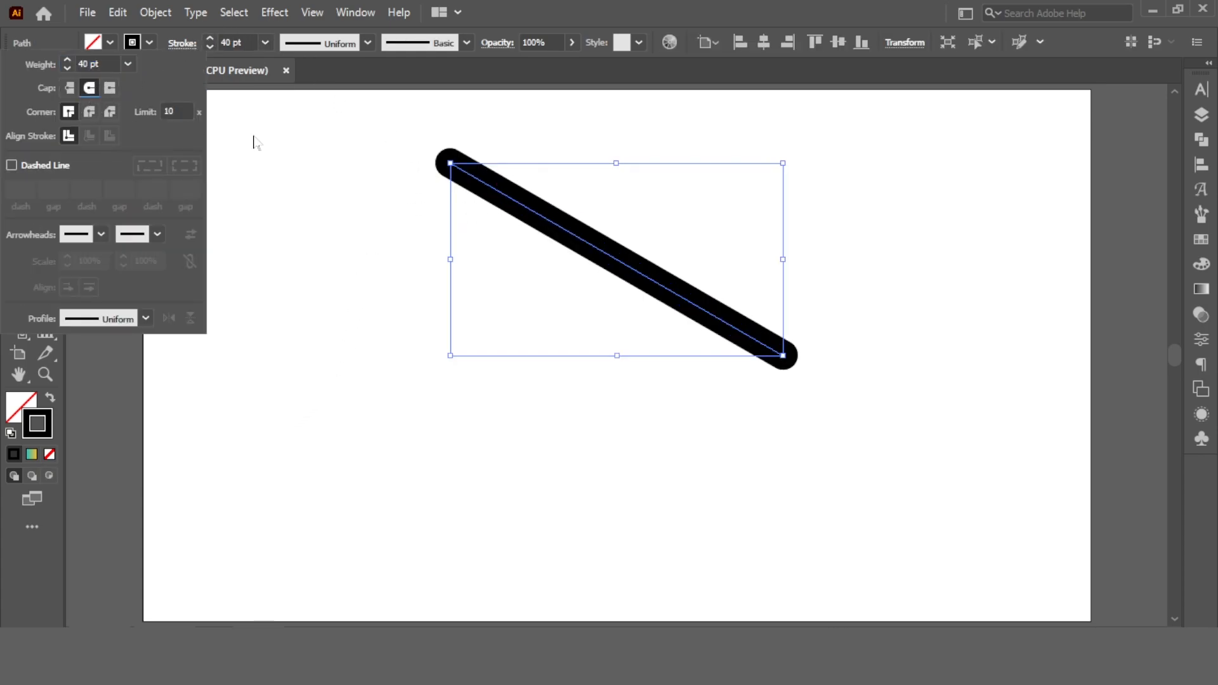
Start a Transform effect on the diagonal line with a -120° rotation, a -120 px horizontal move and a 35 px vertical move.
drag(370, 119, 682, 342)
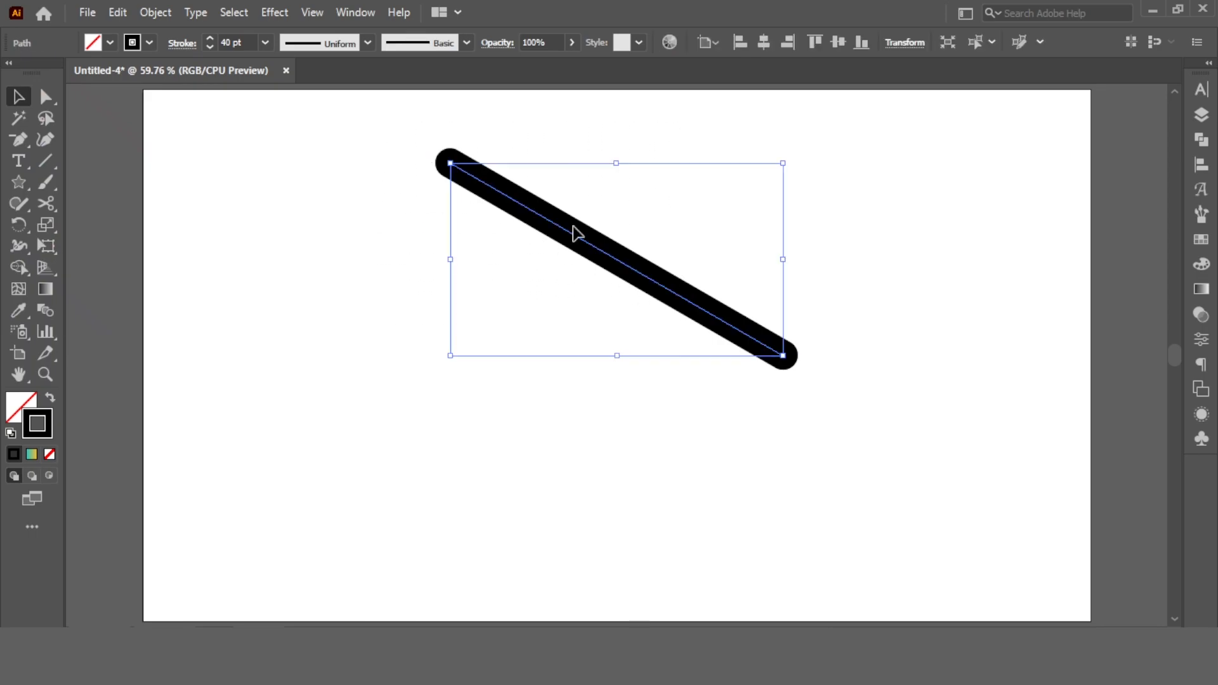
click(283, 14)
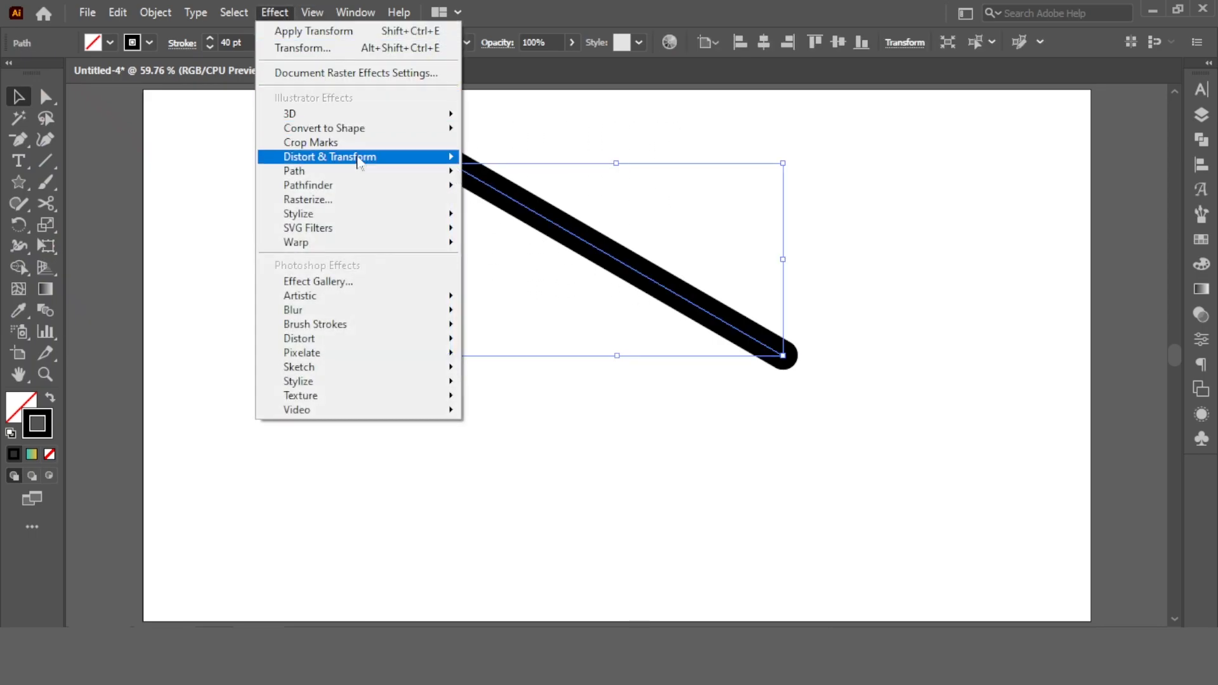
mouse_move(438, 158)
click(518, 218)
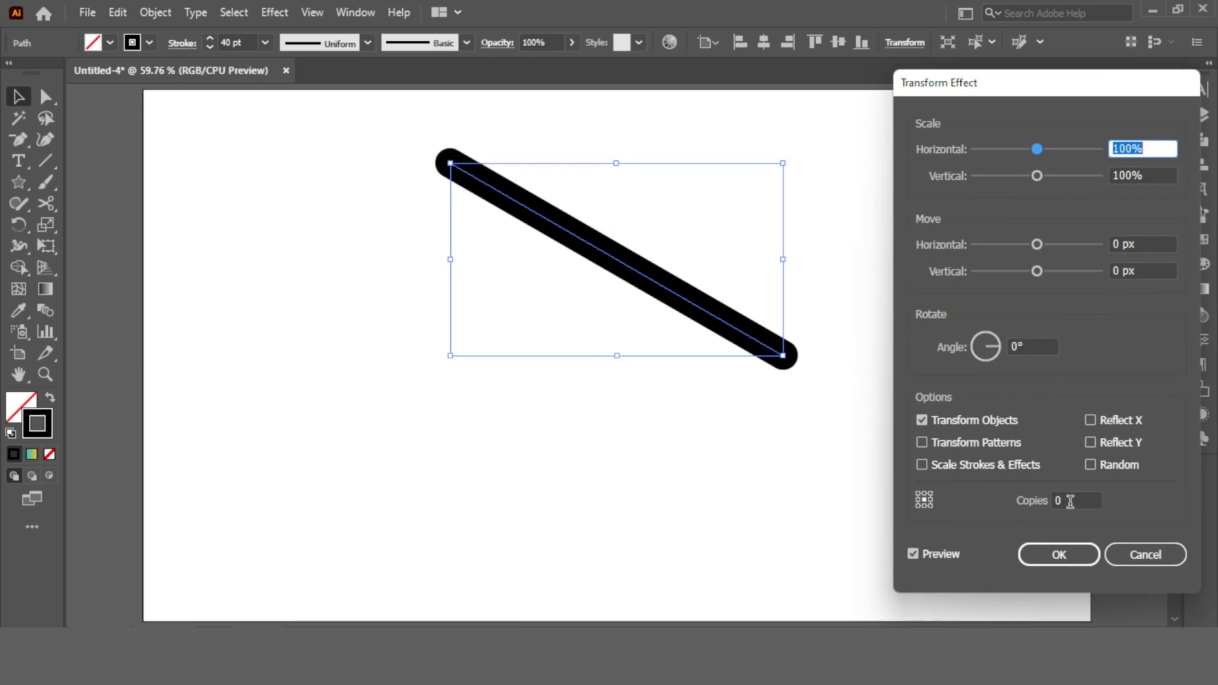
click(1043, 346)
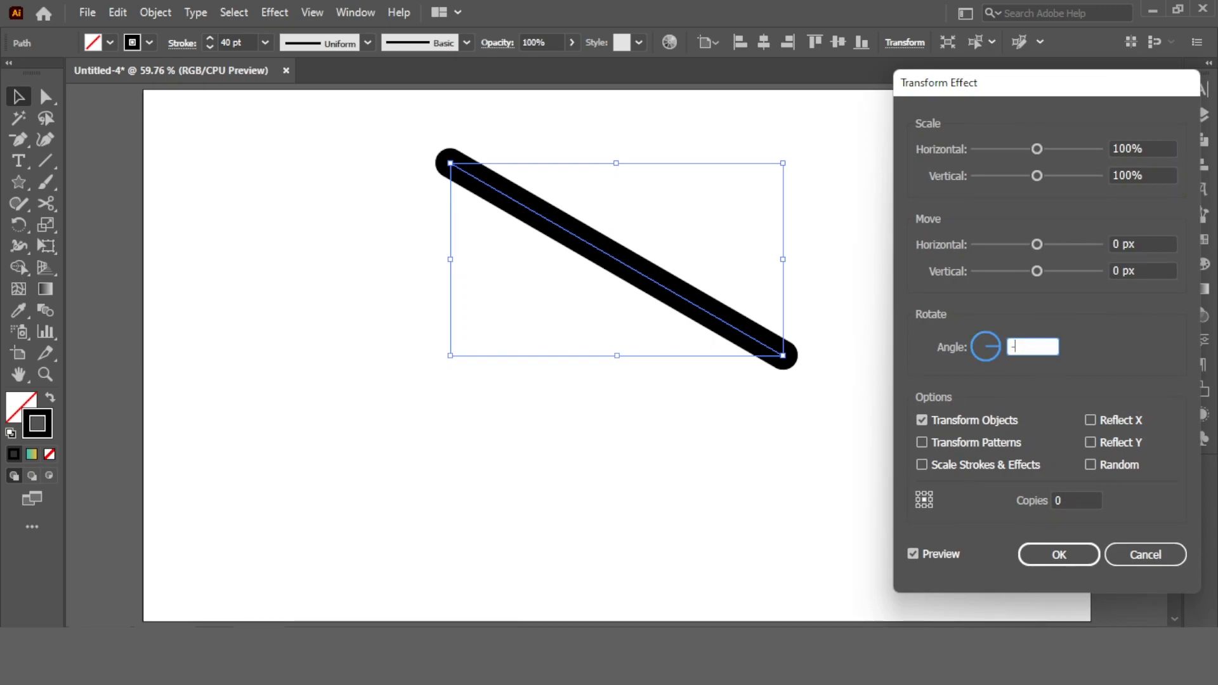
text(-120)
click(1149, 246)
text(-120)
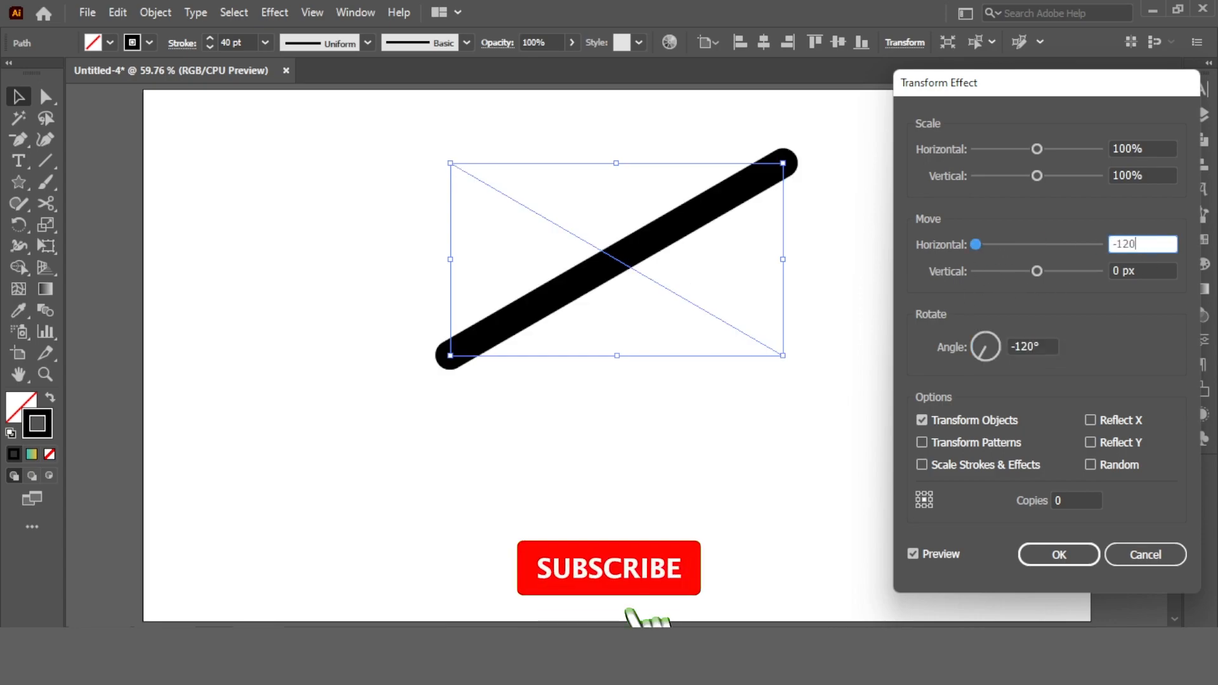
key(Tab)
text(35)
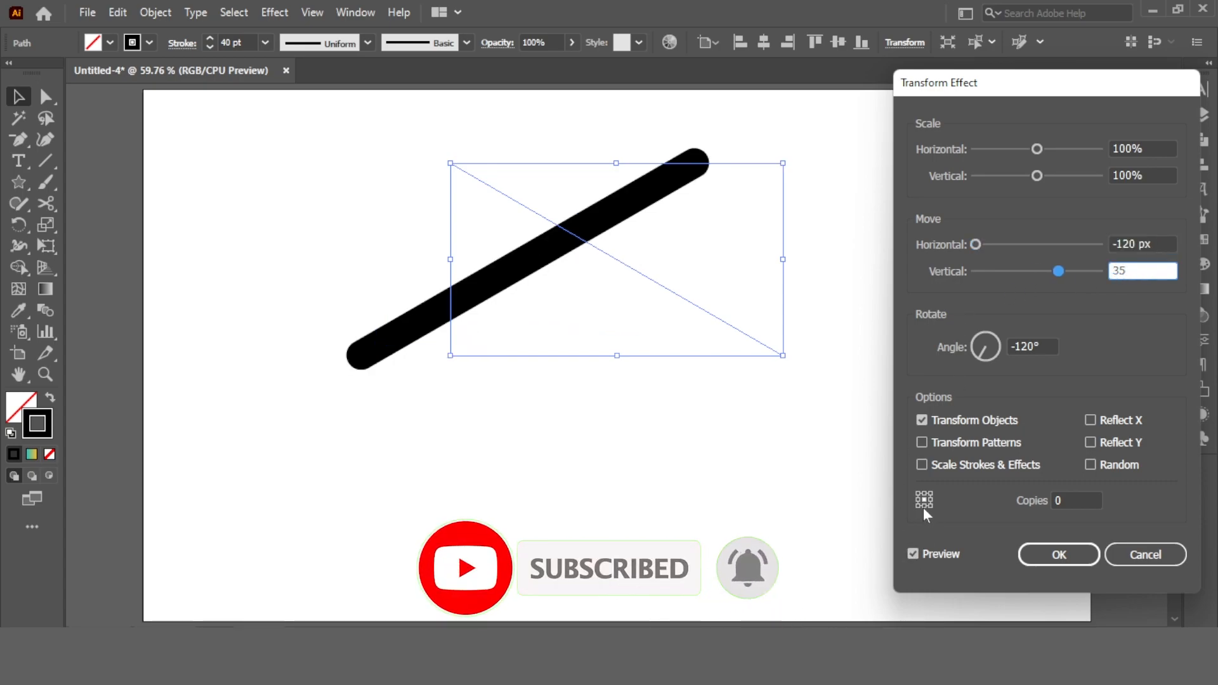
Use the bottom-centre reference point for the Transform effect and set it to 2 copies.
click(1070, 501)
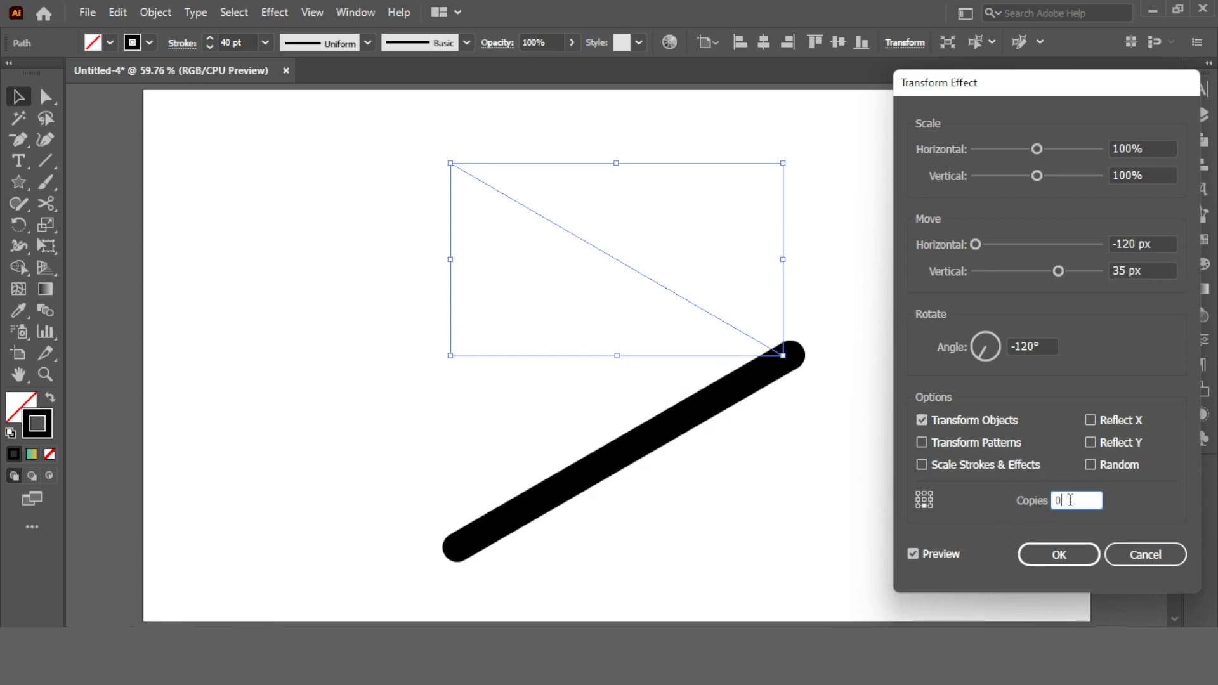
key(Up)
key(Up)
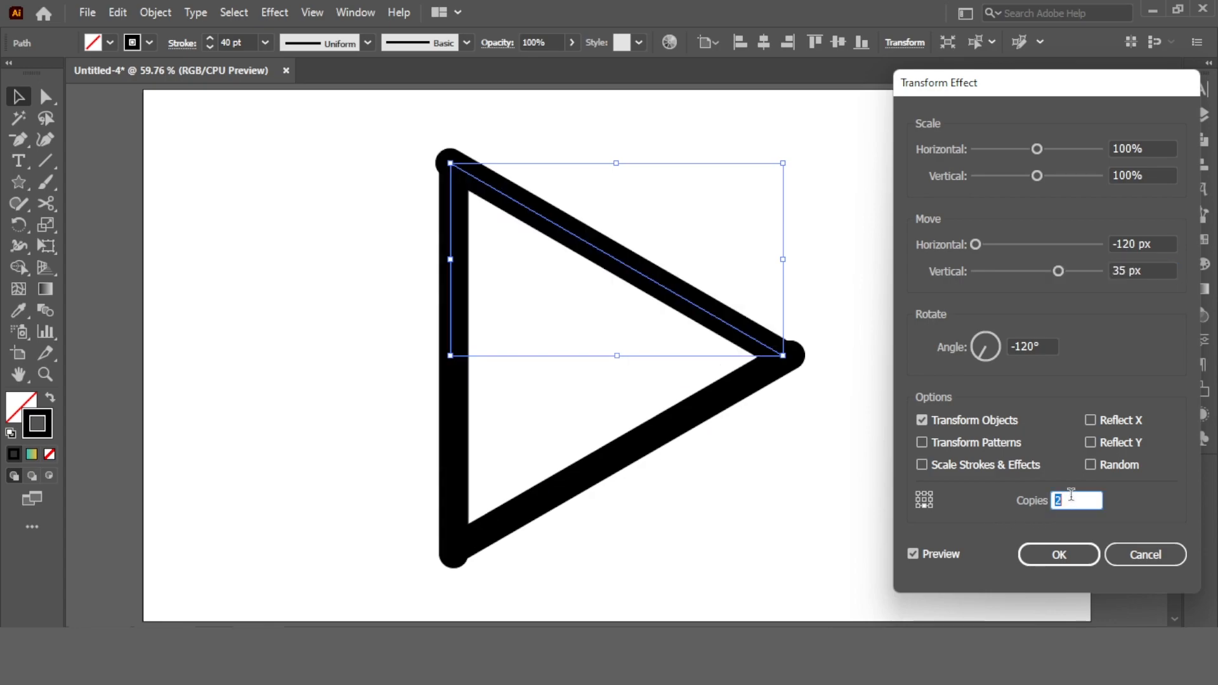
Set the Transform effect's vertical move to 39 px.
click(1156, 270)
key(Up)
key(Up)
key(Up)
key(Up)
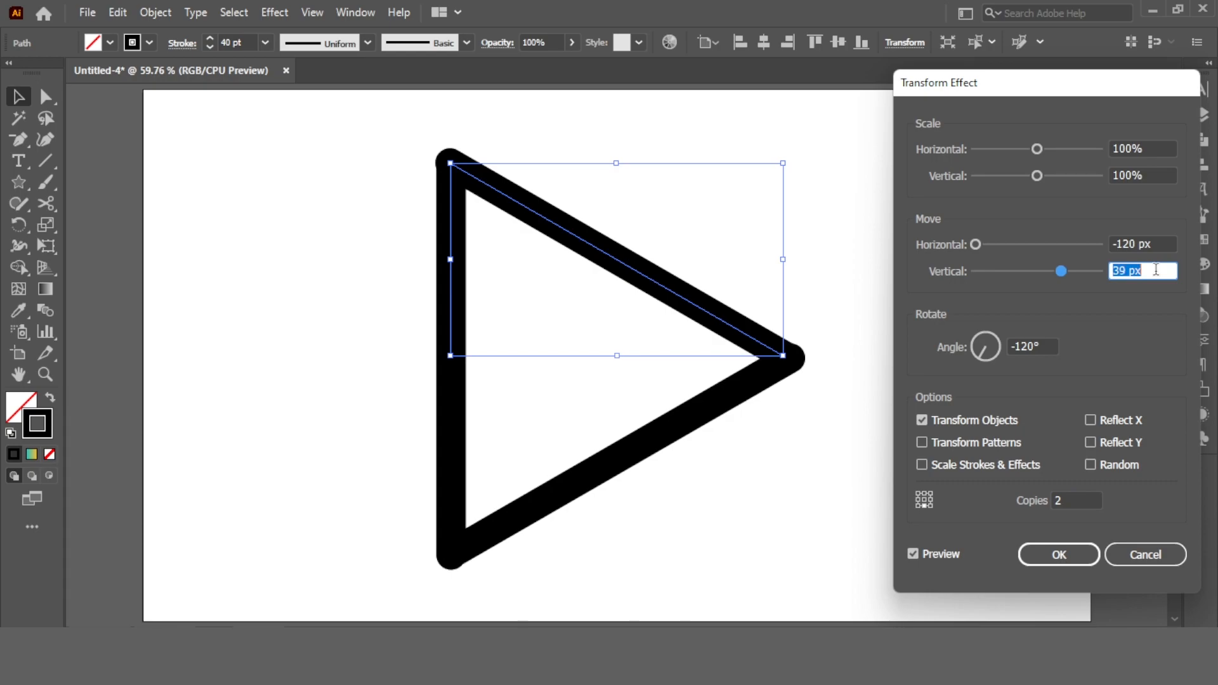
Set the Transform effect's horizontal move to -130 px.
click(1163, 243)
key(shift+Down)
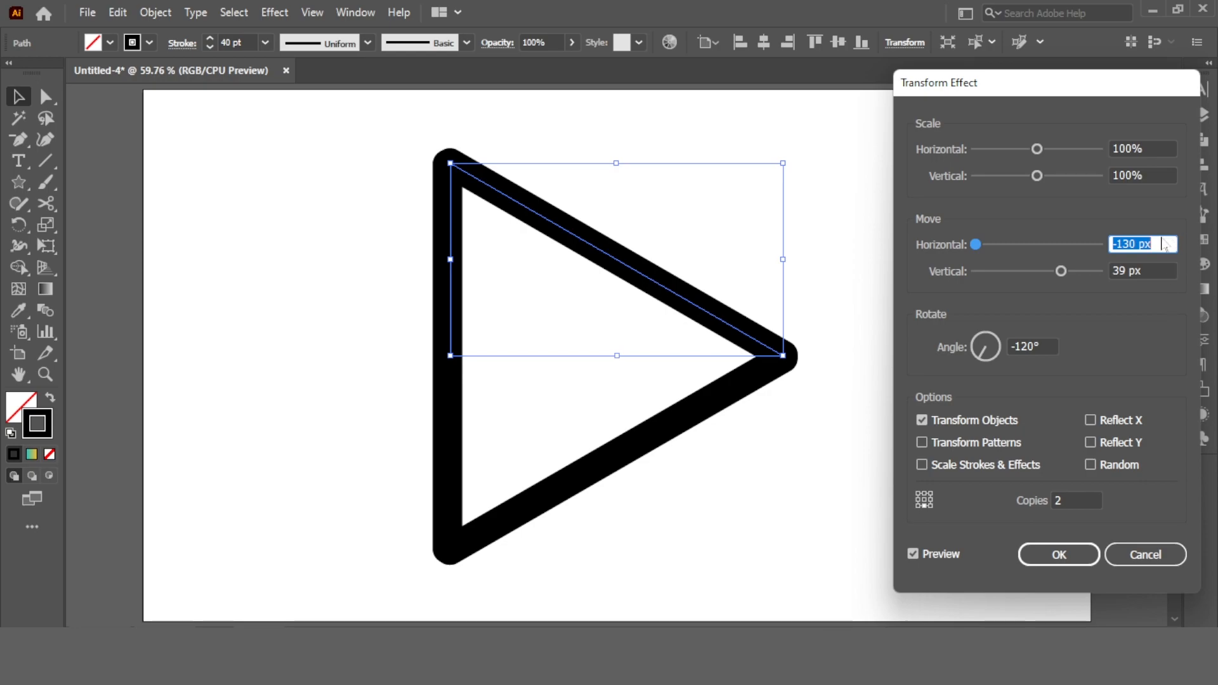
key(Up)
key(Up)
key(Up)
key(Up)
key(Up)
key(Up)
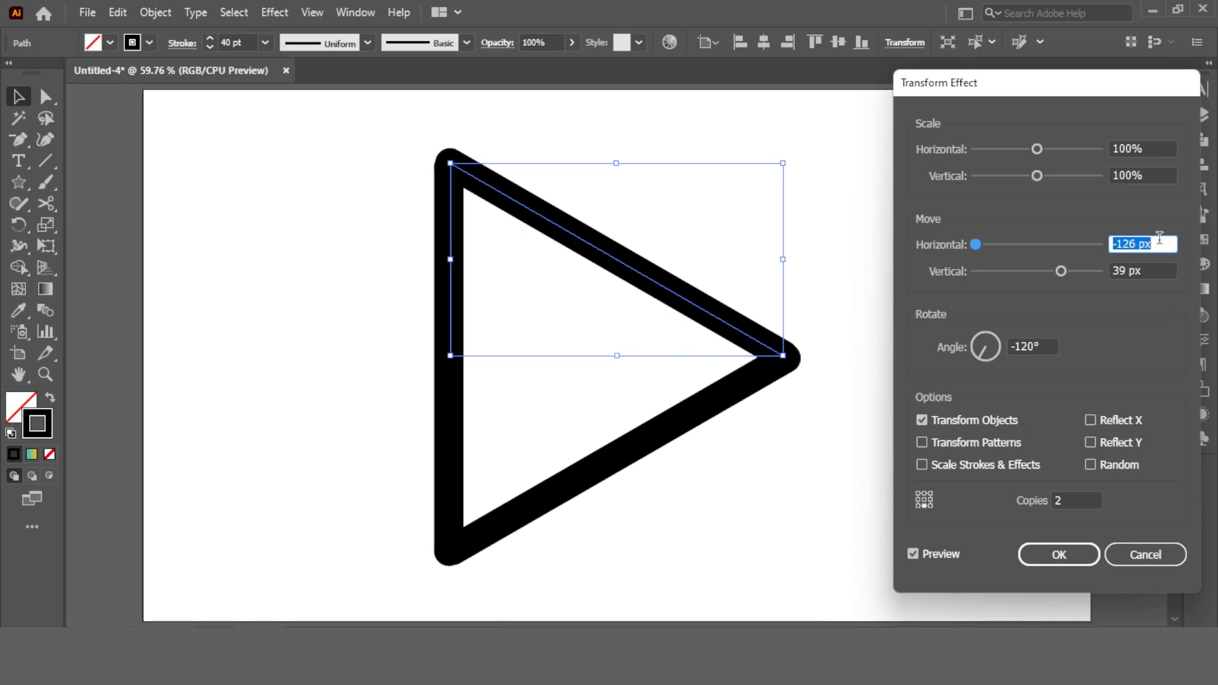
key(Down)
key(Down)
key(Down)
key(Down)
key(Down)
key(Down)
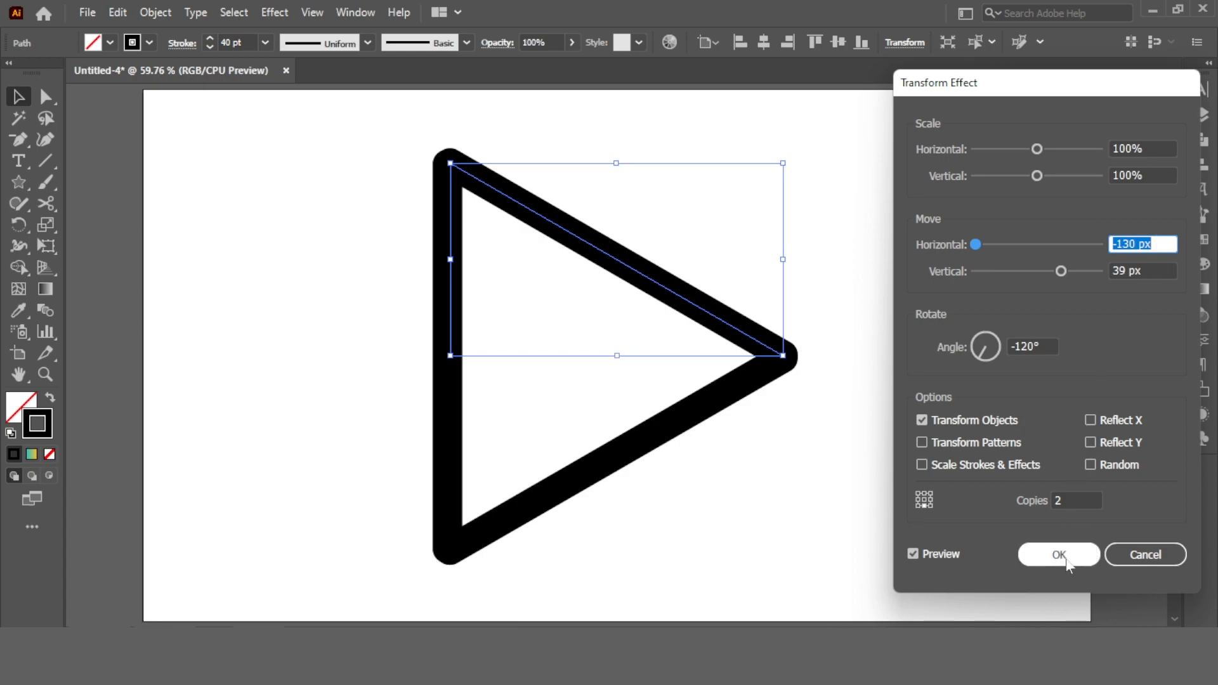
Fine-tune the effect's vertical move so the three lines meet at the triangle's corners, and apply the effect.
click(1143, 270)
key(Down)
key(Down)
key(Down)
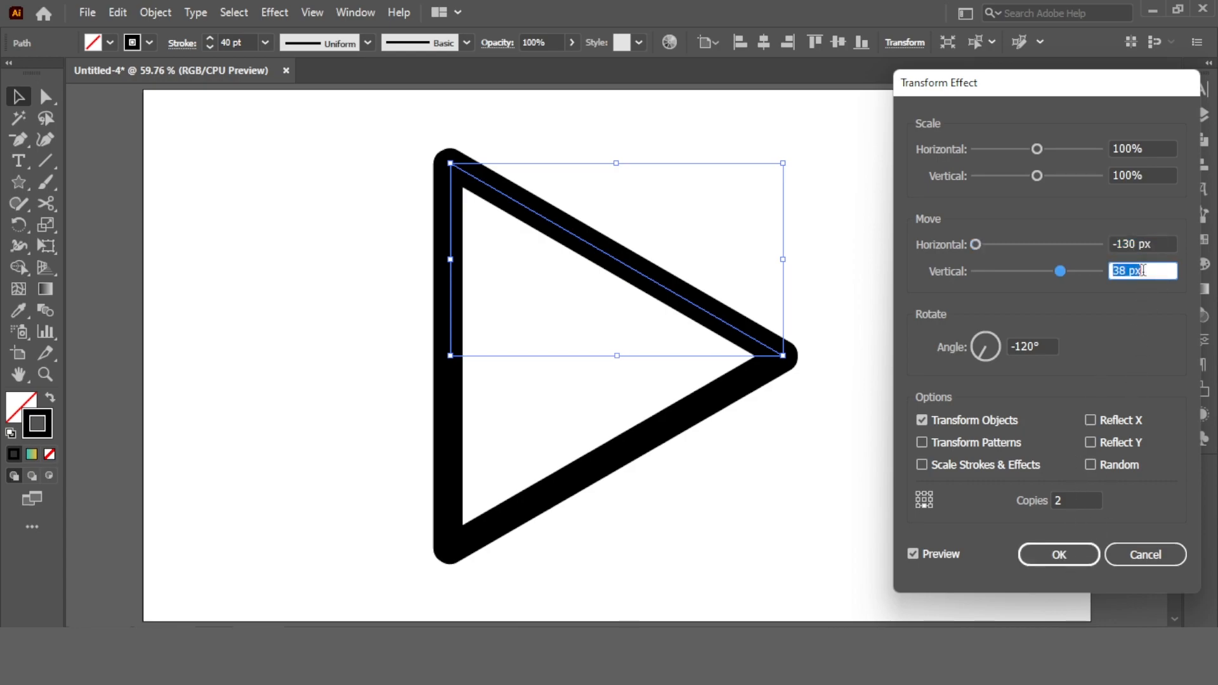
key(Up)
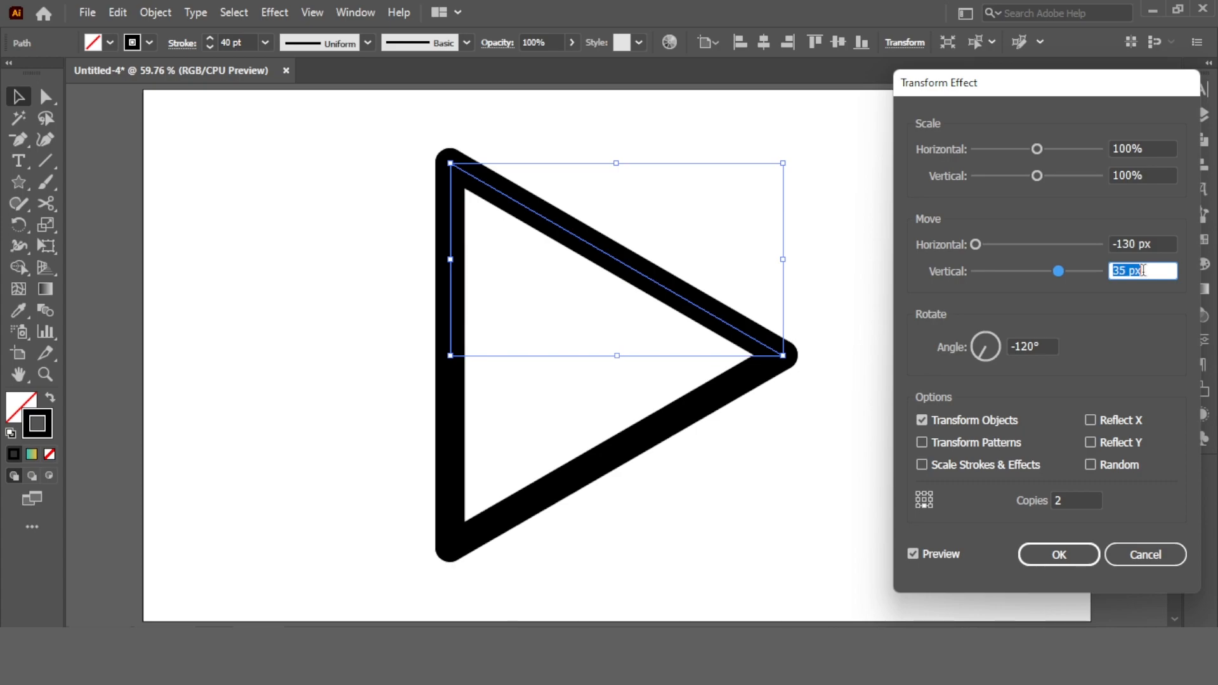
click(1059, 554)
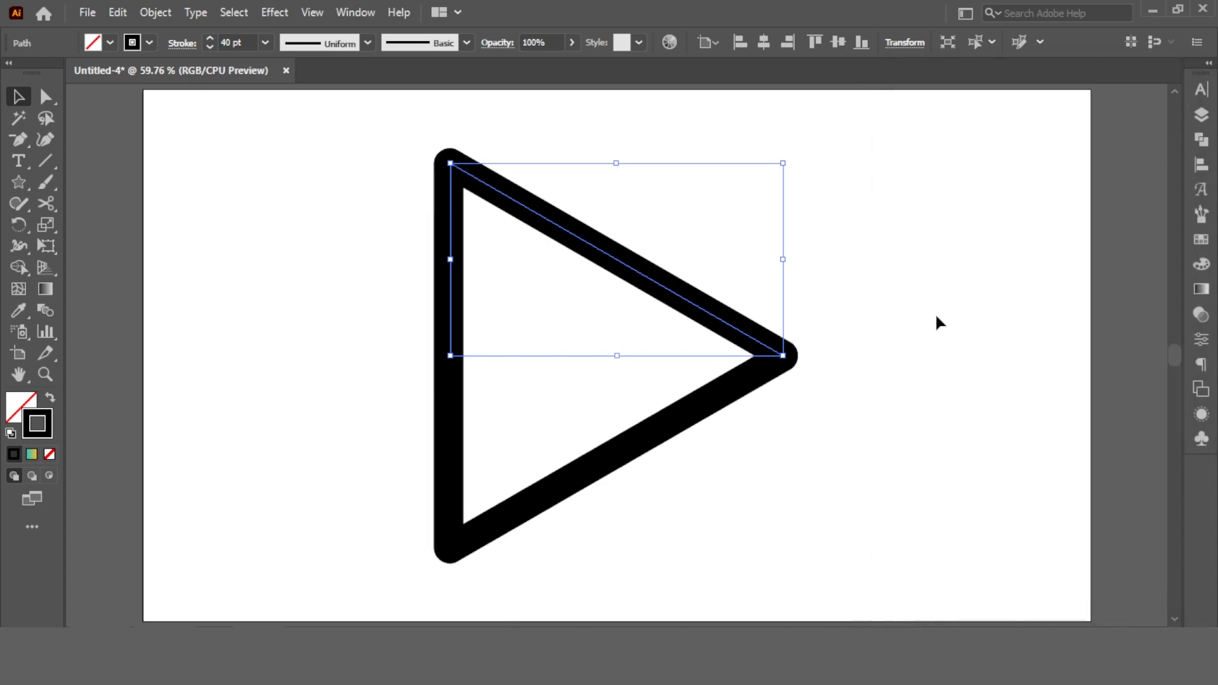
Expand the appearance of the transformed line into separate paths.
click(914, 274)
drag(814, 131, 416, 501)
click(156, 12)
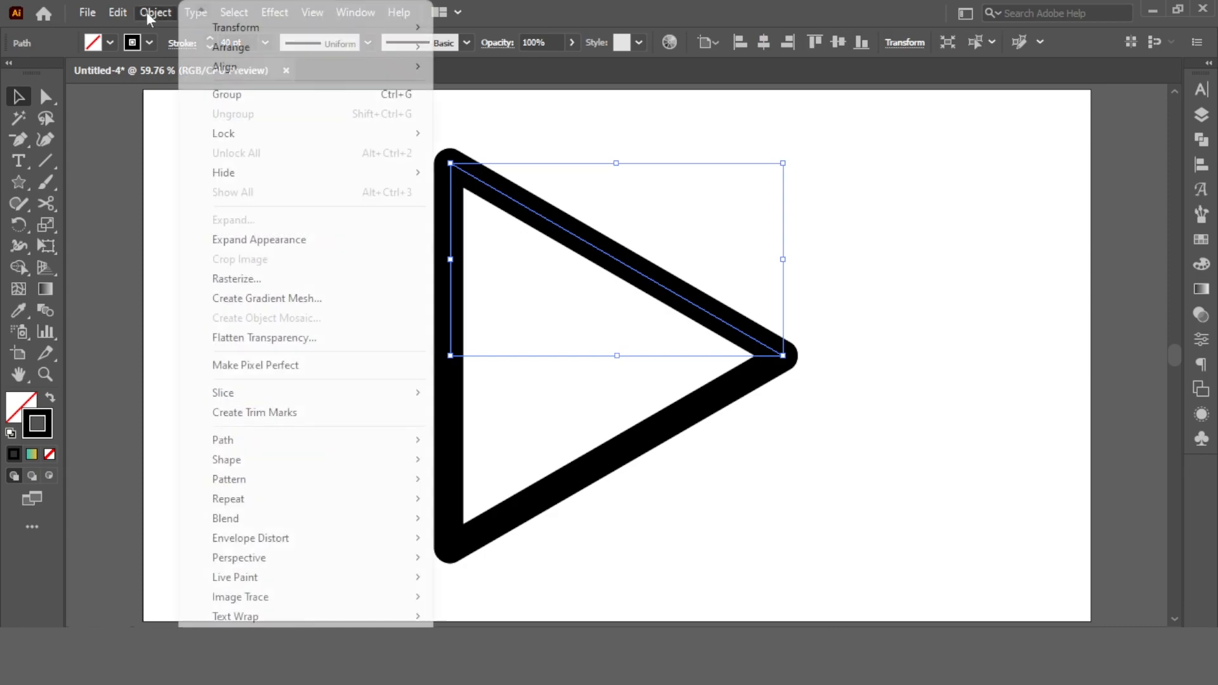
click(262, 240)
Increase the expanded triangle group's stroke weight to 80 pt.
click(248, 42)
text(50)
key(Return)
text(60)
key(Return)
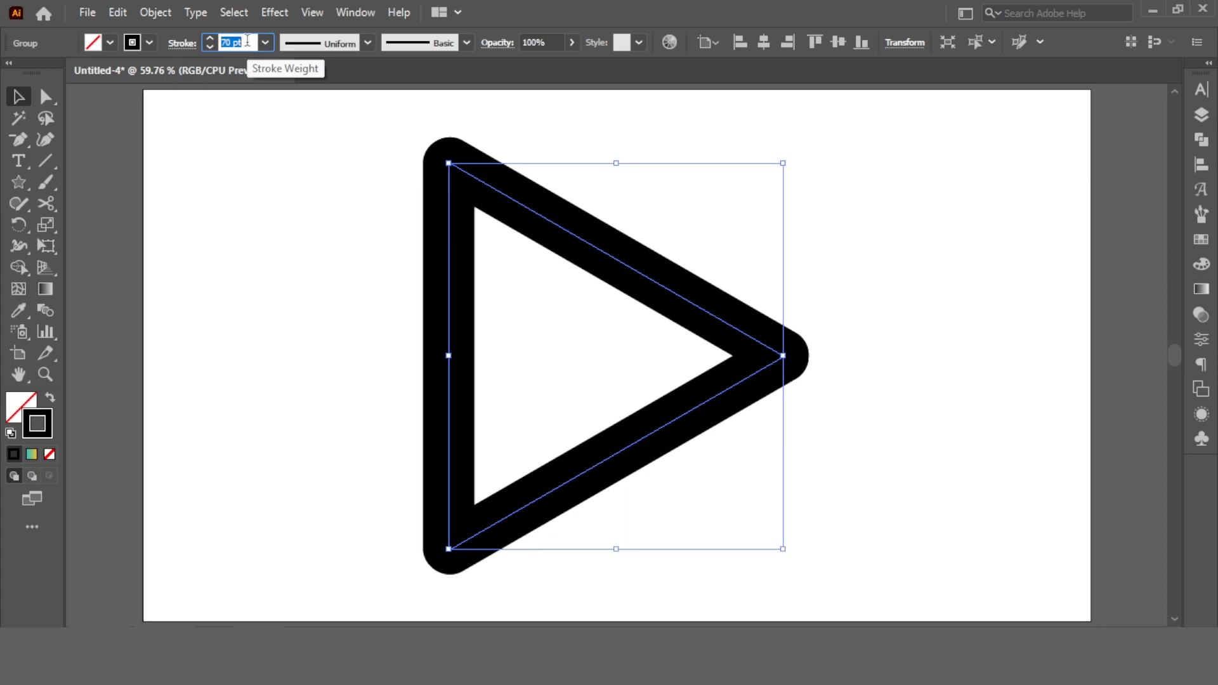
text(80)
key(Return)
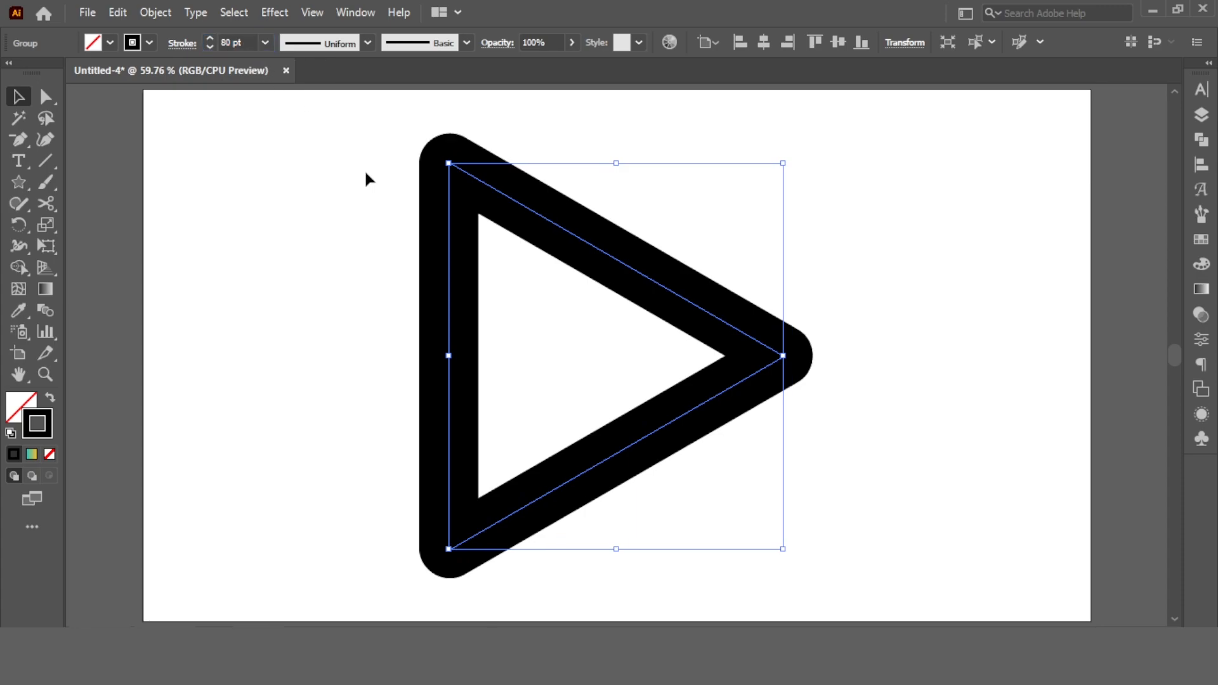
Copy the thick-stroked triangle and paste the duplicate in front of the original.
click(364, 169)
drag(367, 153, 776, 395)
click(118, 12)
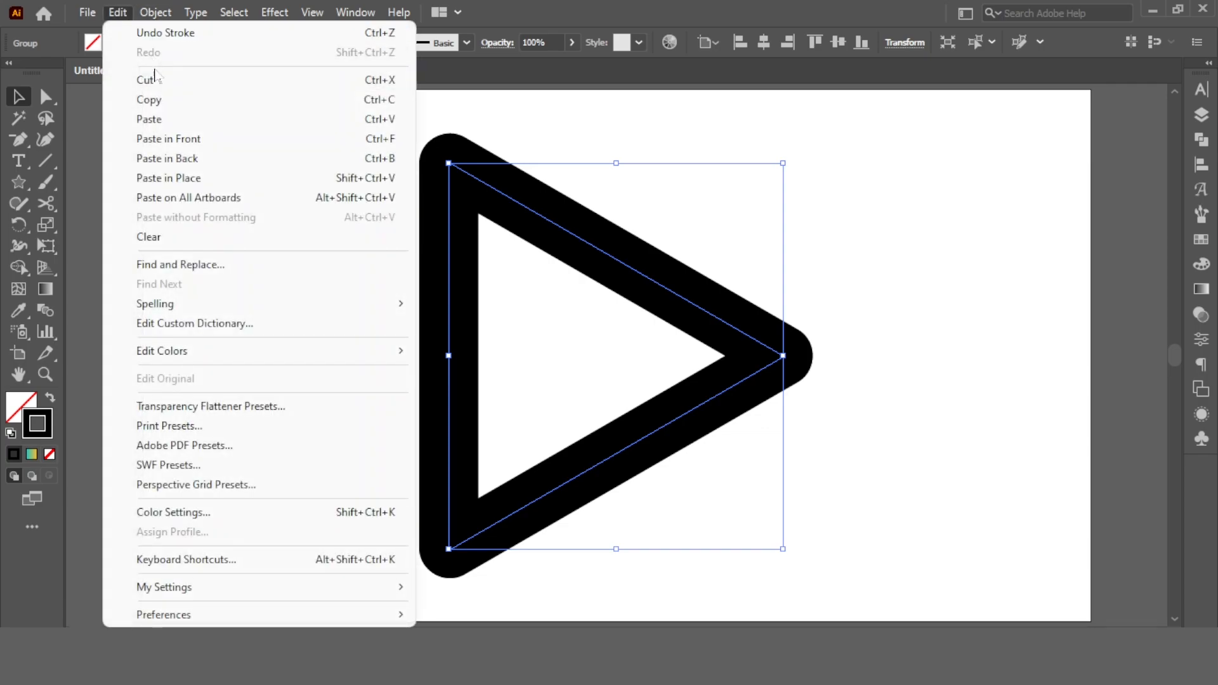
click(152, 100)
click(118, 12)
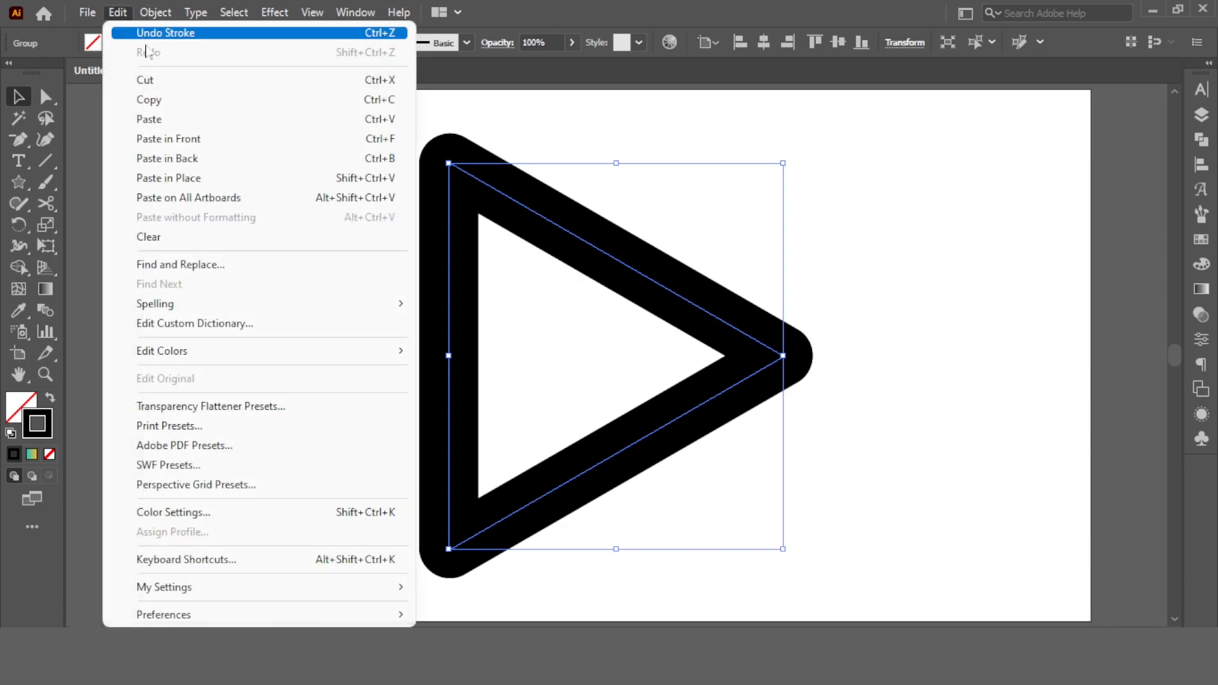
click(168, 139)
Turn the copied triangle around to face the opposite way and shift it left to form a six-pointed star with the original.
drag(813, 241, 522, 442)
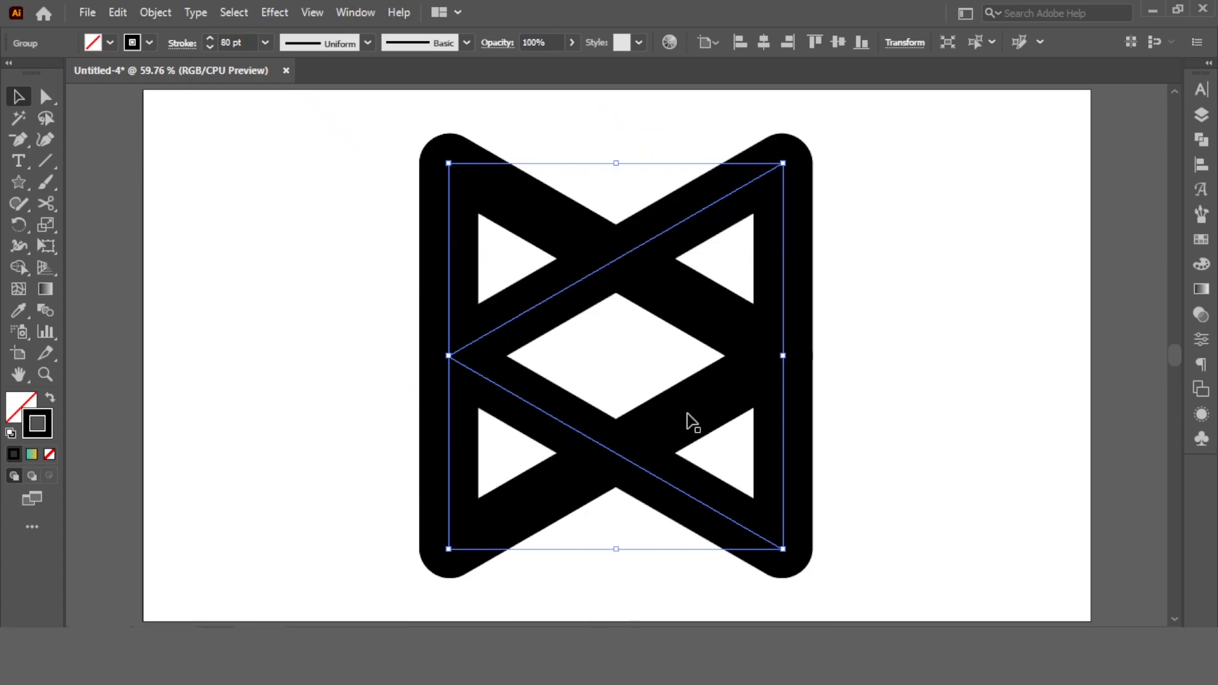
drag(783, 288, 646, 288)
Align both triangles on their vertical centres and set their stroke weight to 70 pt.
shift+click(477, 493)
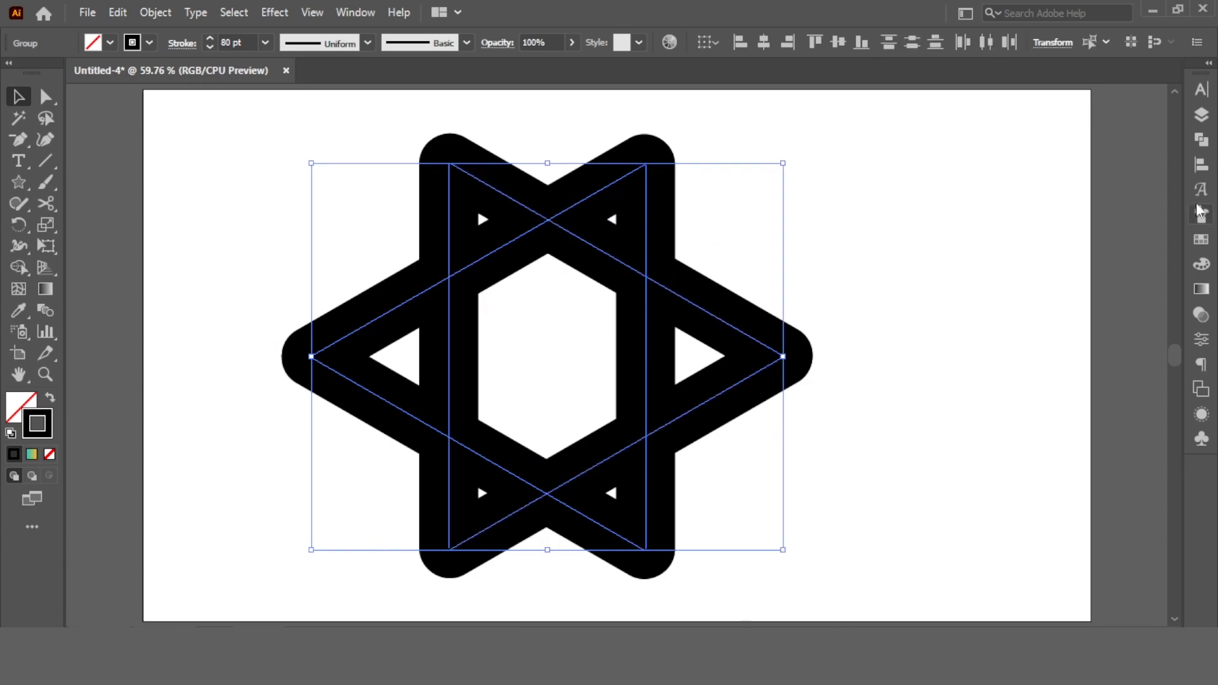
click(1201, 165)
click(1134, 130)
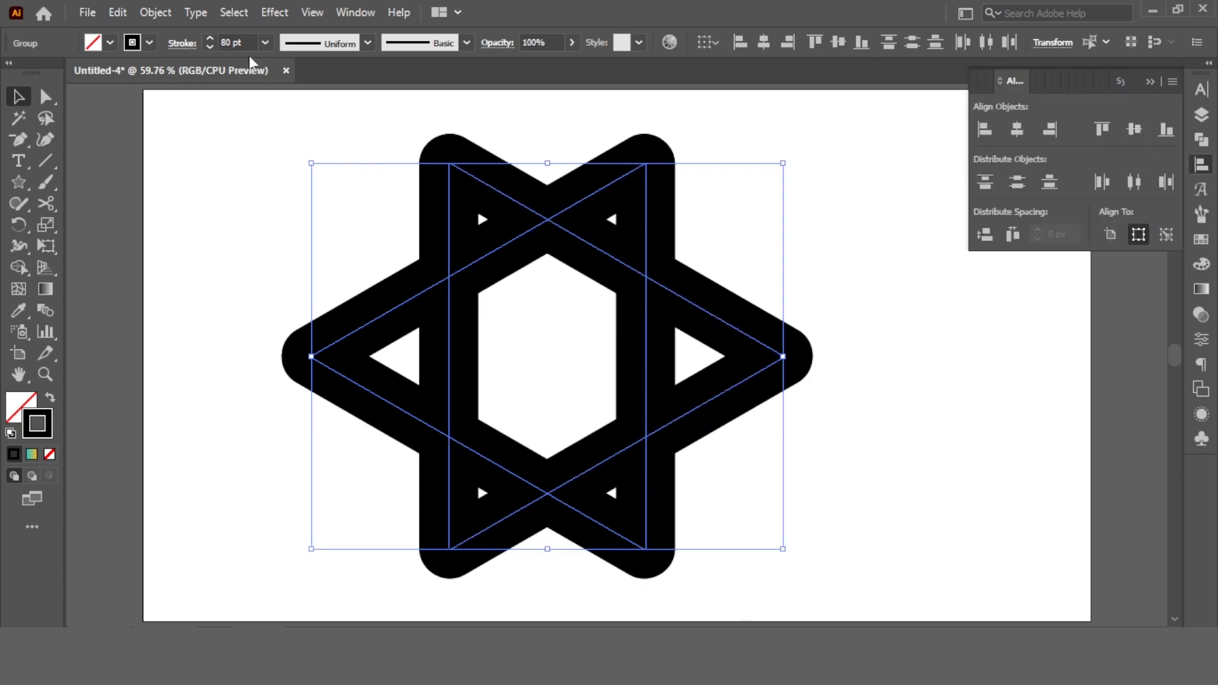
scroll(247, 44, down, 10)
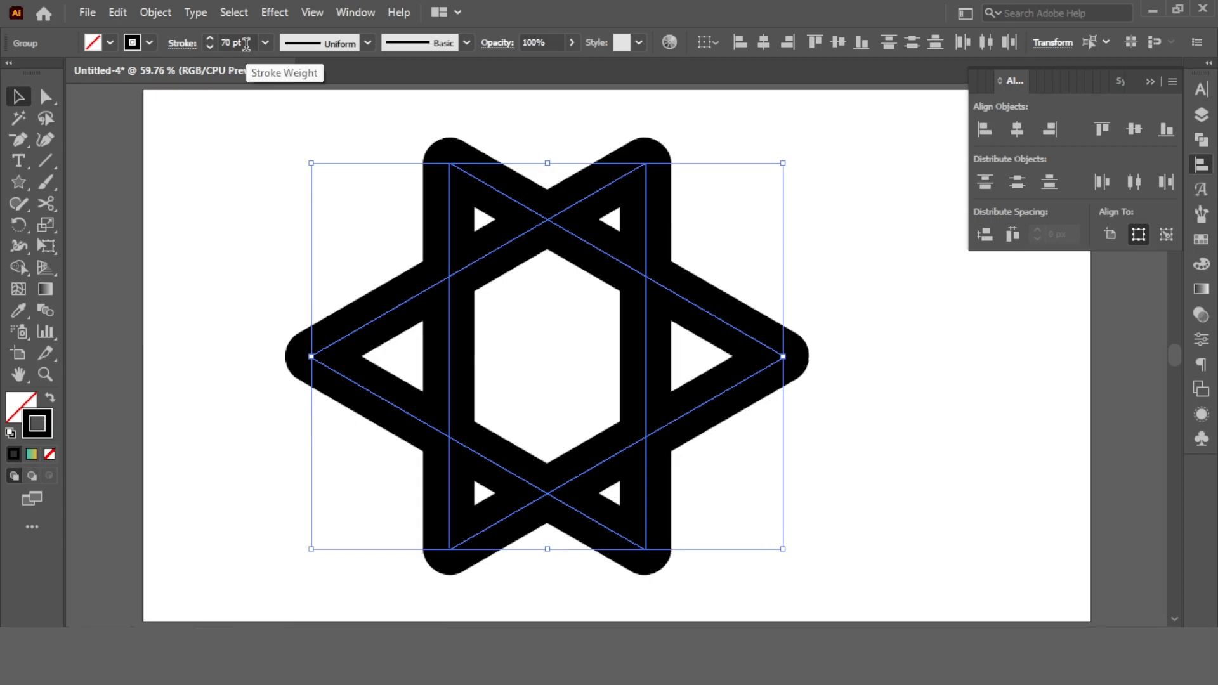
Group the two triangles and centre the group horizontally and vertically on the artboard.
click(803, 193)
key(ctrl+a)
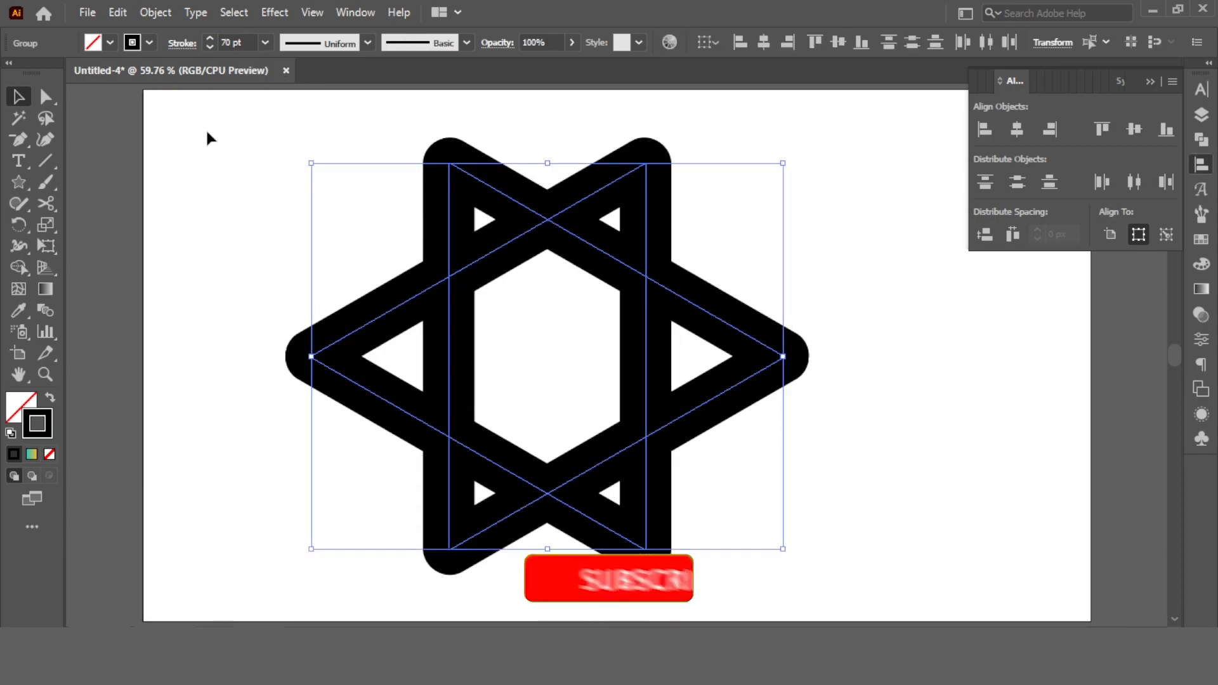
click(155, 12)
key(Escape)
click(1110, 234)
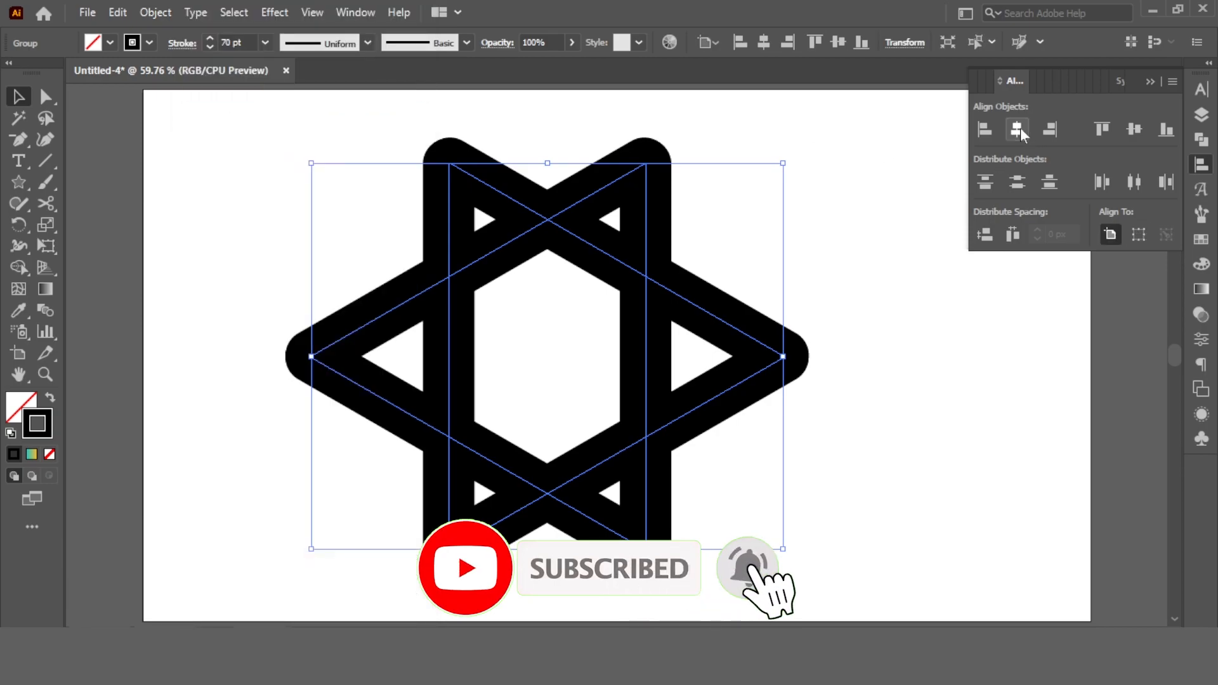
click(1017, 130)
click(1135, 130)
Ungroup the star repeatedly until all six lines are separate paths.
right_click(579, 194)
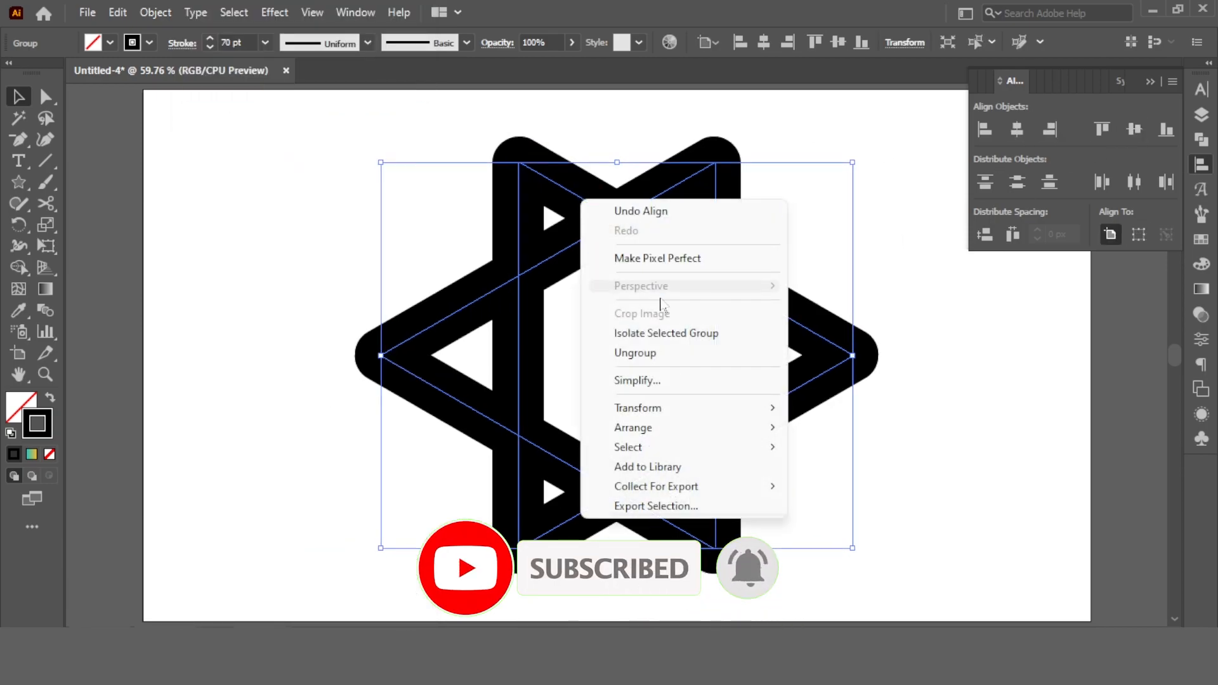
click(680, 356)
right_click(623, 181)
click(698, 319)
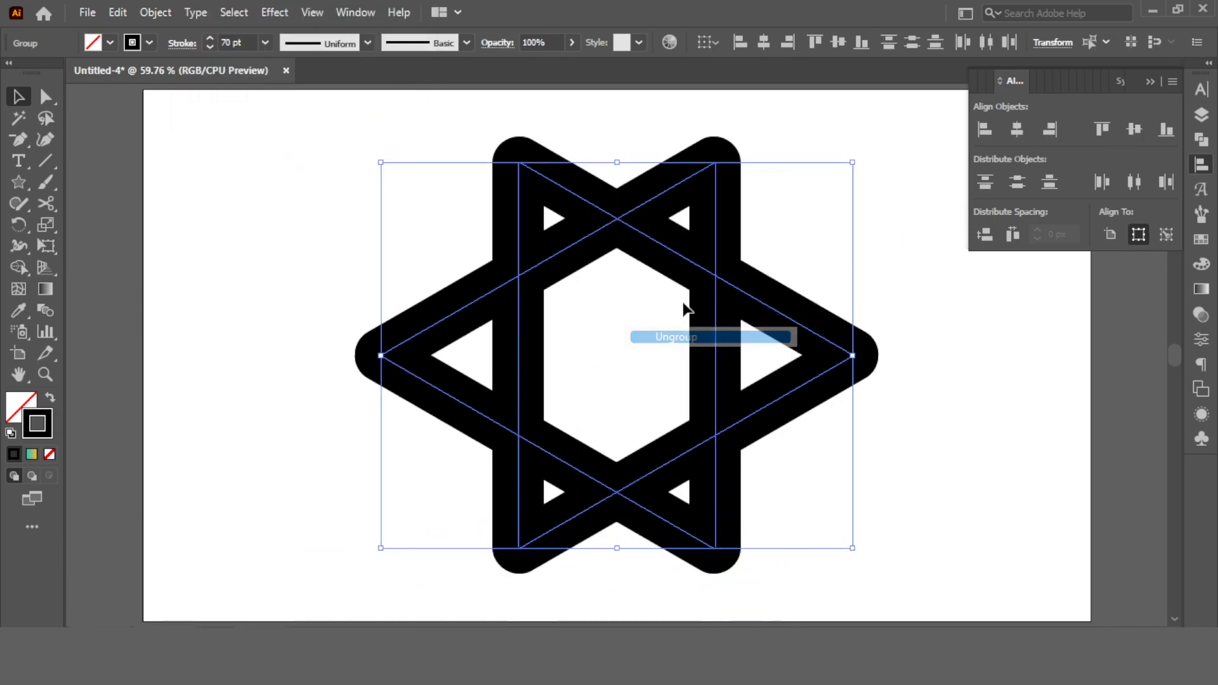
right_click(644, 228)
click(699, 386)
right_click(647, 240)
click(912, 176)
click(911, 176)
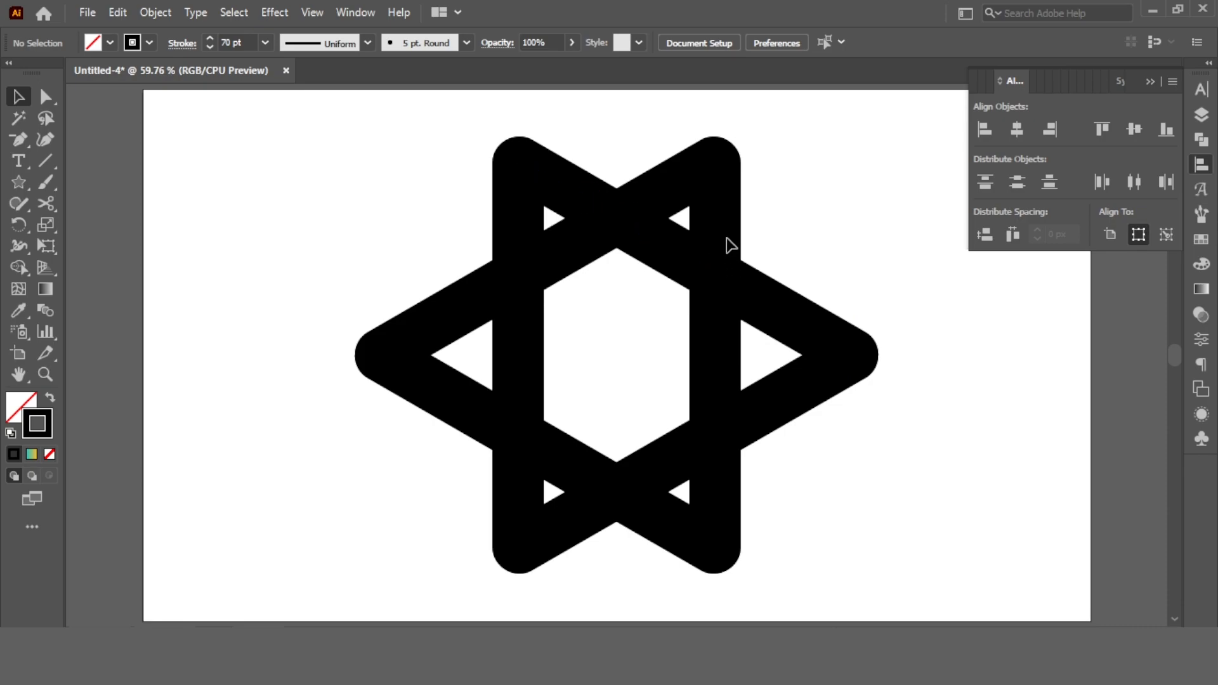
Apply the dark purple to orange gradient swatch to the strokes of the two vertical lines.
click(717, 236)
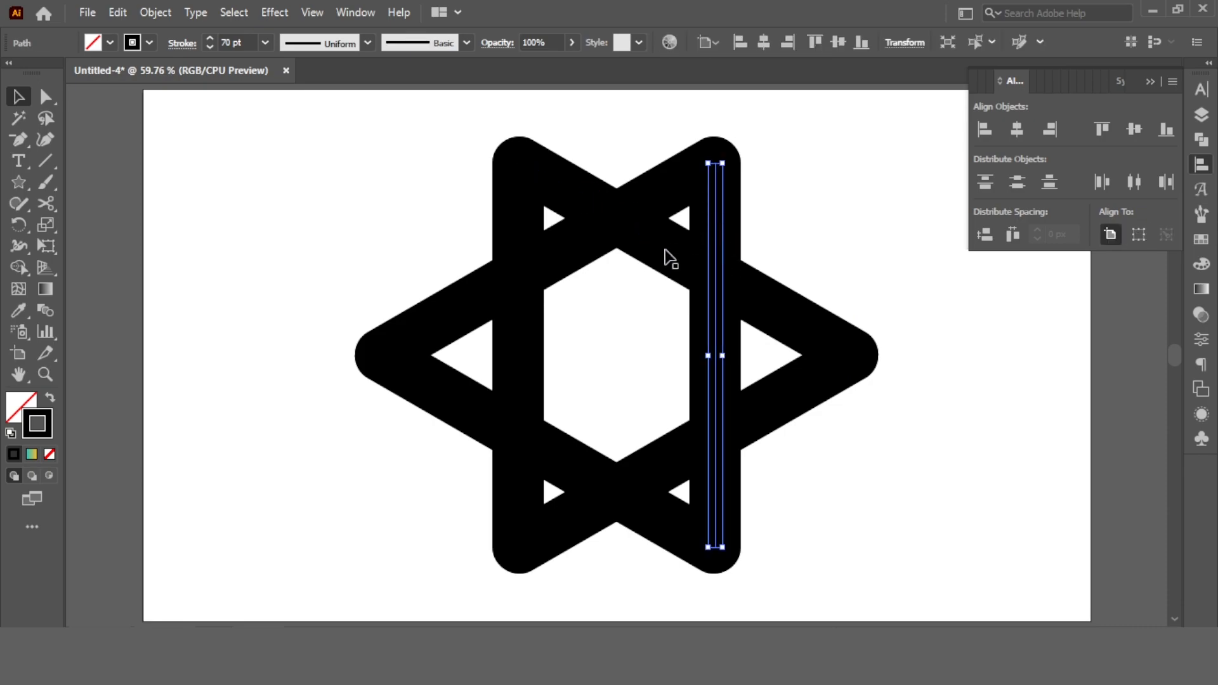
shift+click(520, 350)
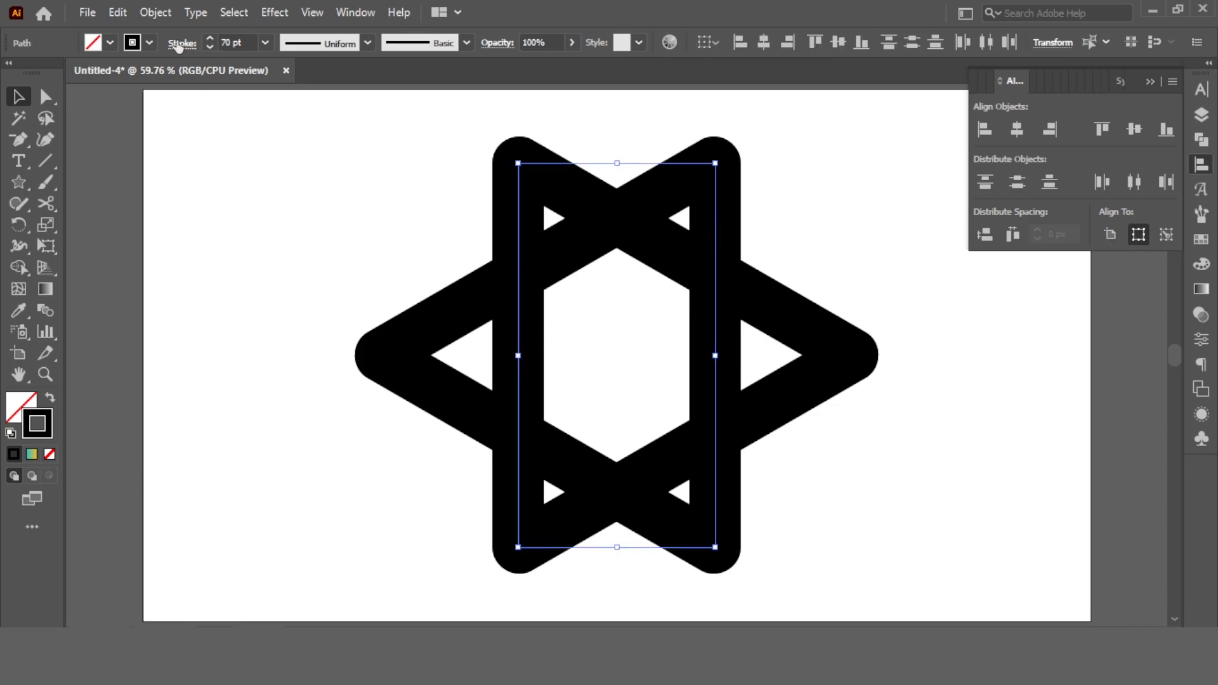
click(149, 43)
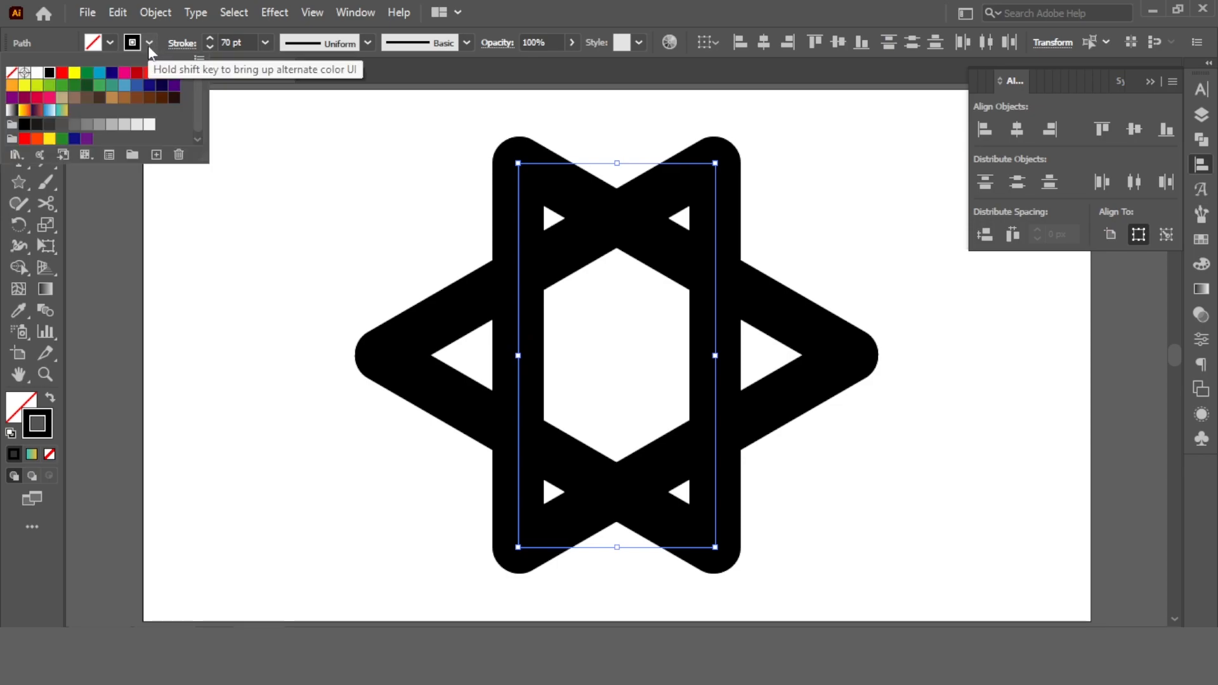
click(38, 116)
click(295, 209)
click(304, 212)
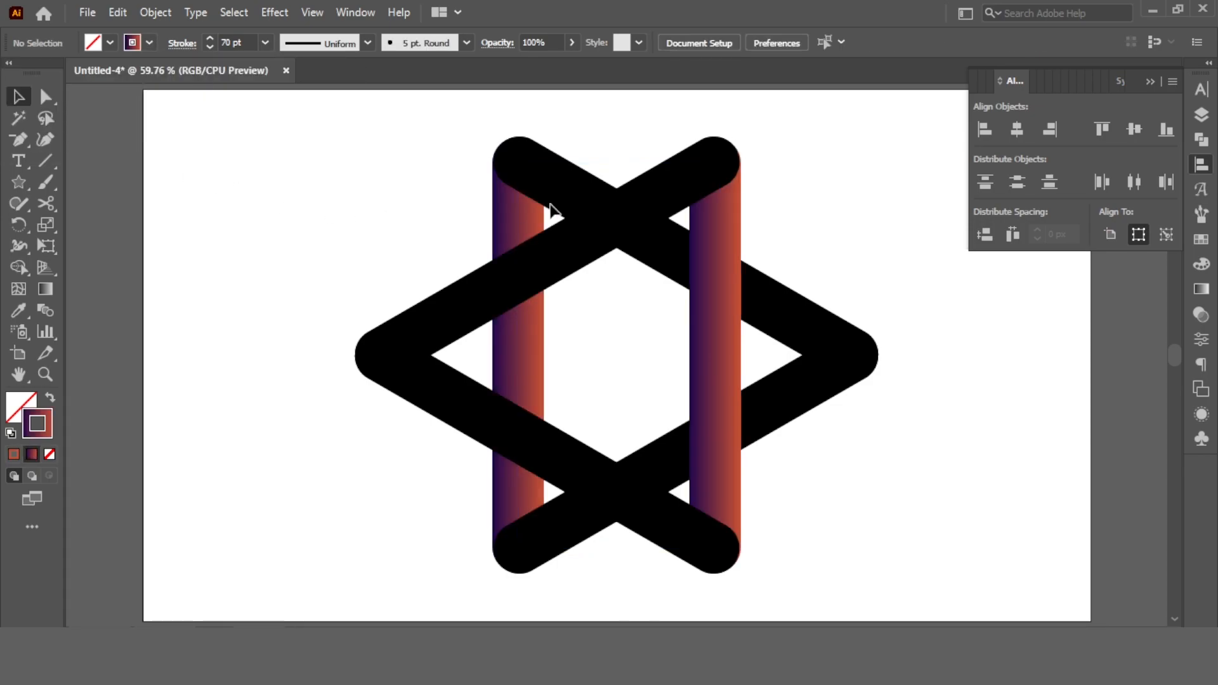
Apply the blue to white gradient swatch to the strokes of the two diagonals that slope down to the right.
click(566, 190)
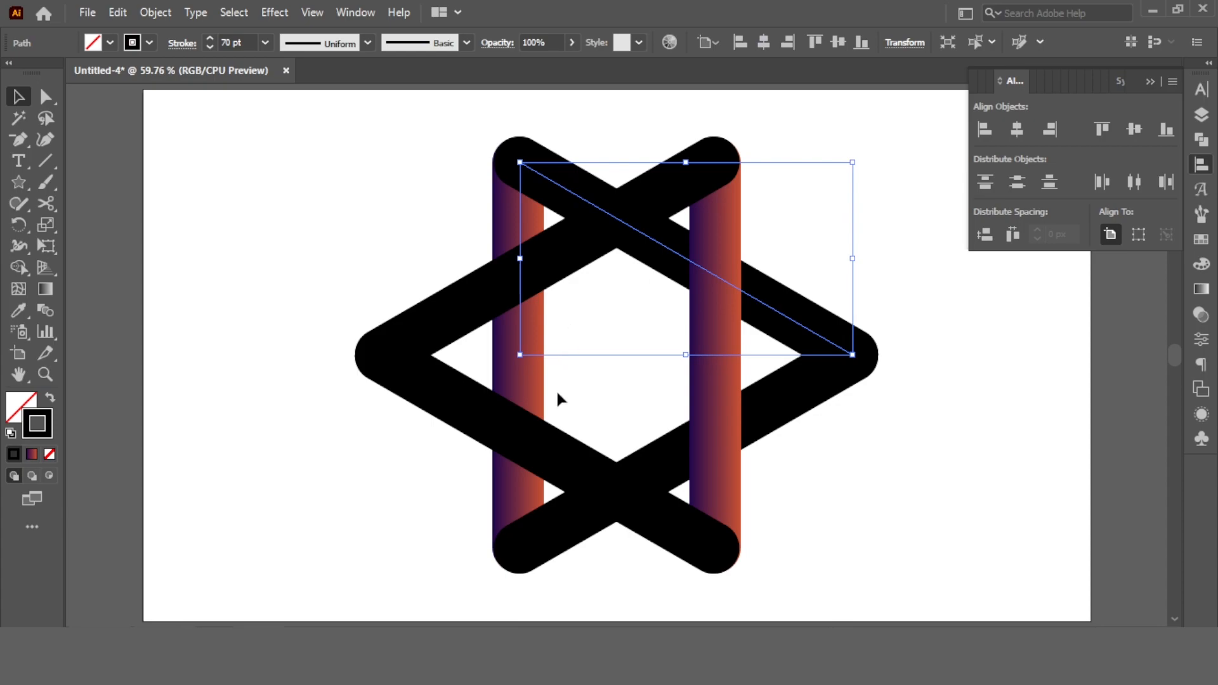
shift+click(543, 444)
click(150, 43)
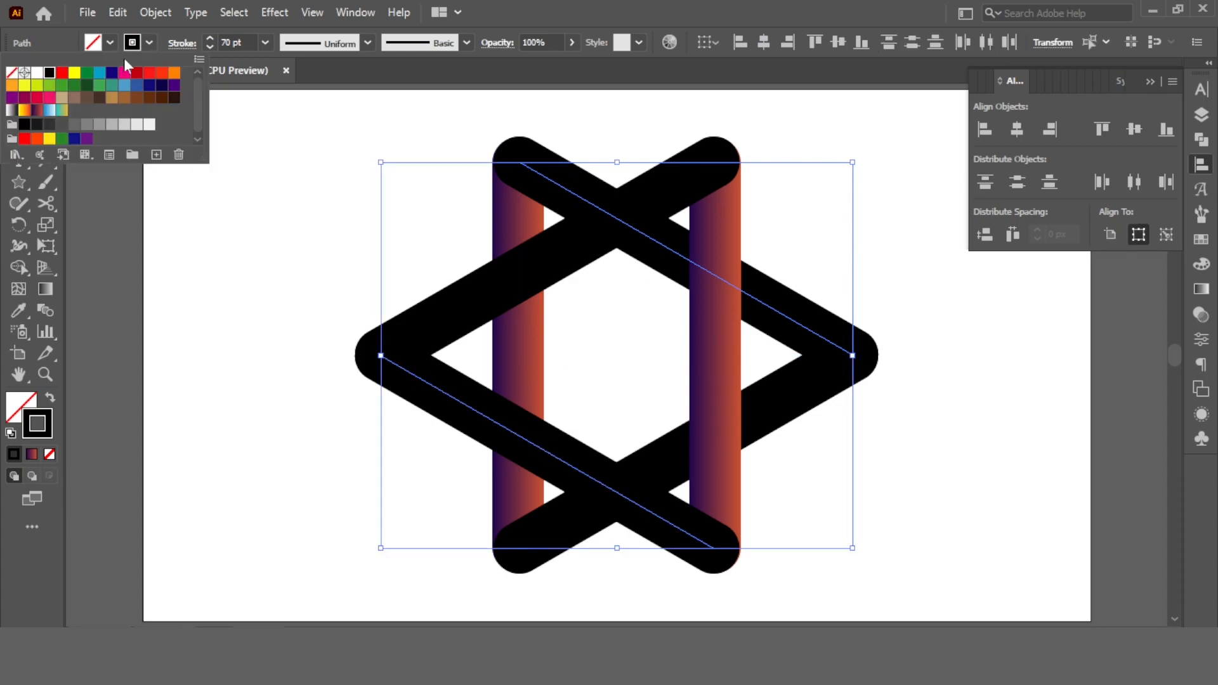
click(53, 113)
click(306, 276)
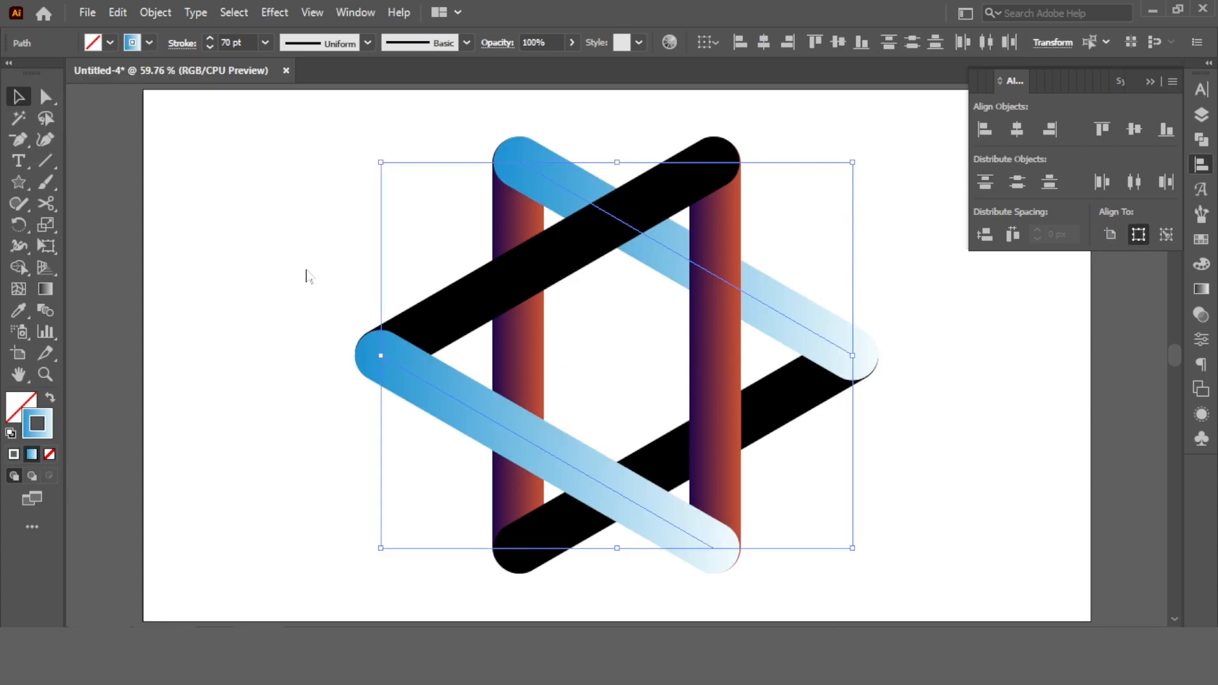
click(639, 330)
Apply the teal to yellow gradient swatch to the strokes of the two remaining black diagonals.
click(574, 253)
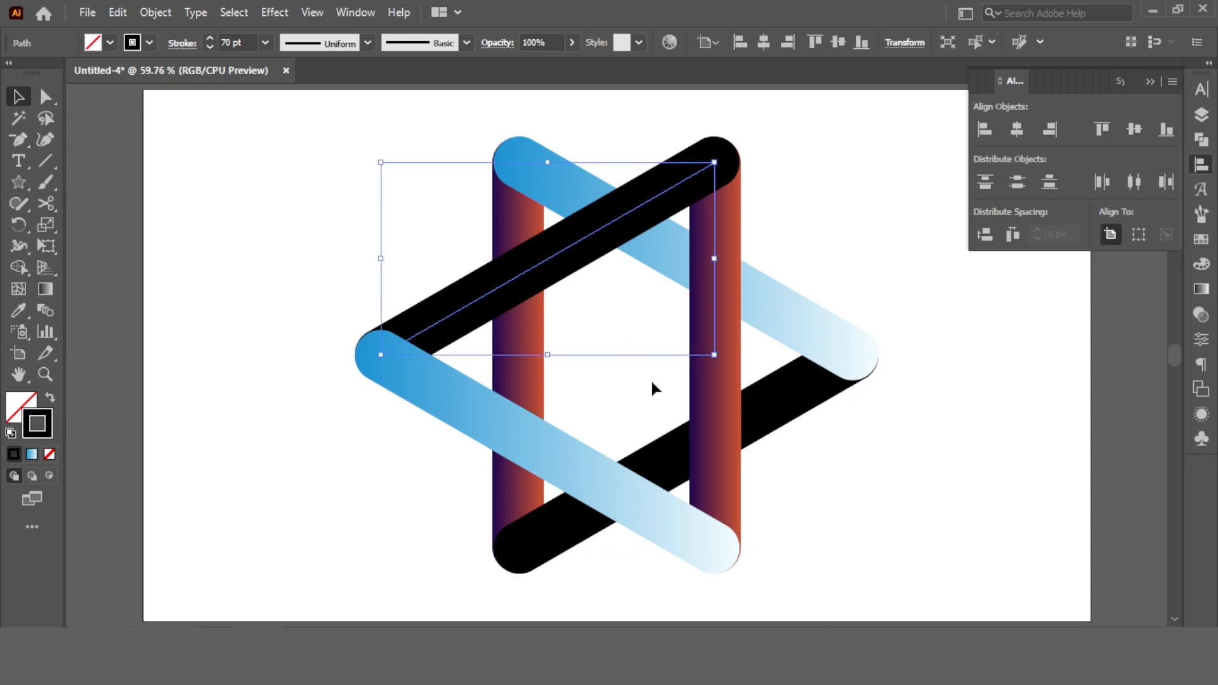
shift+click(675, 463)
click(149, 43)
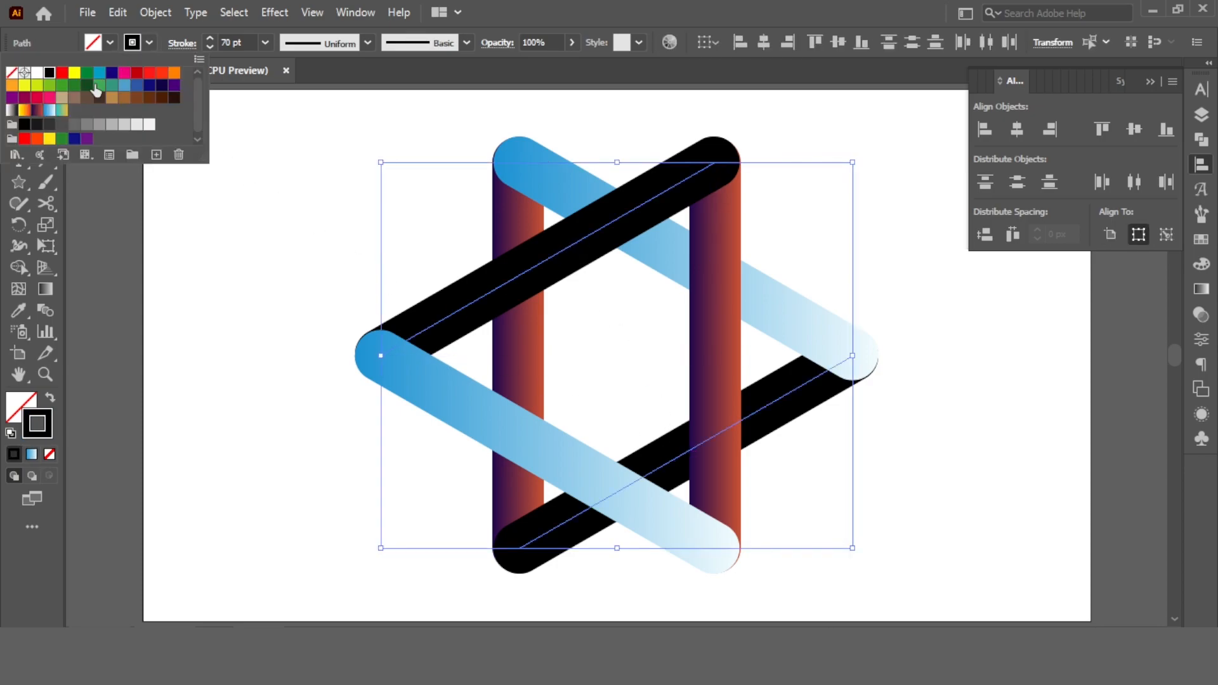
click(63, 112)
click(368, 244)
click(369, 245)
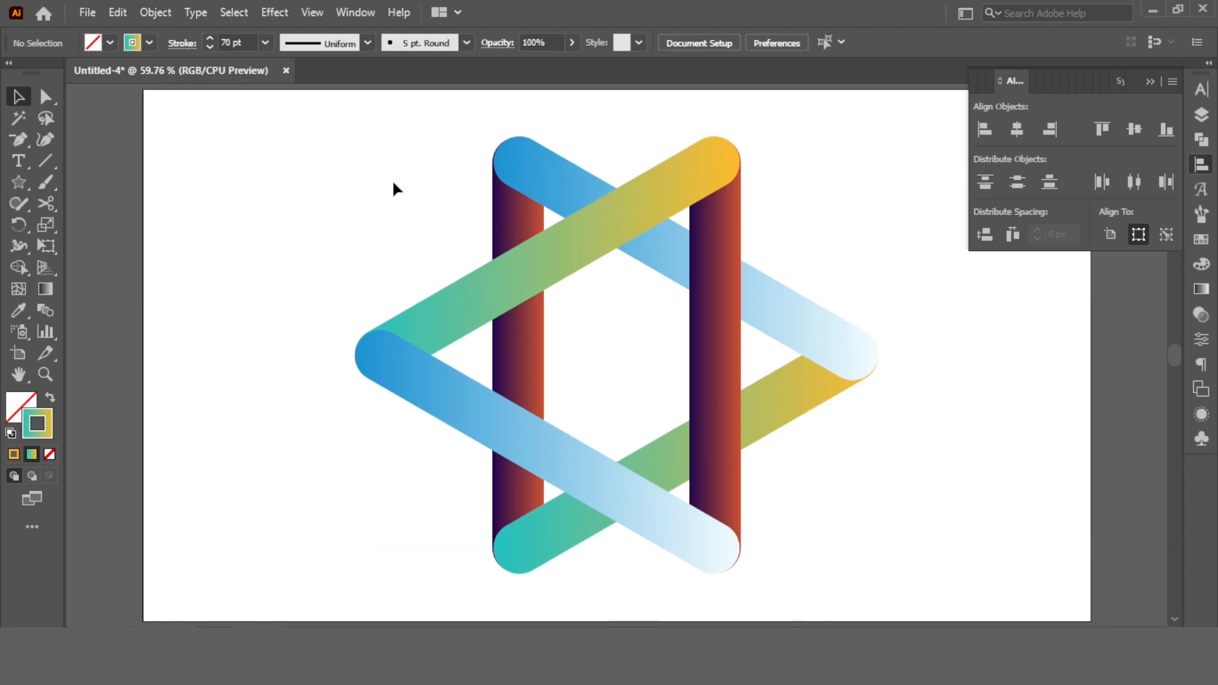
Set the gradients of all six lines to run across the stroke.
drag(430, 210, 911, 580)
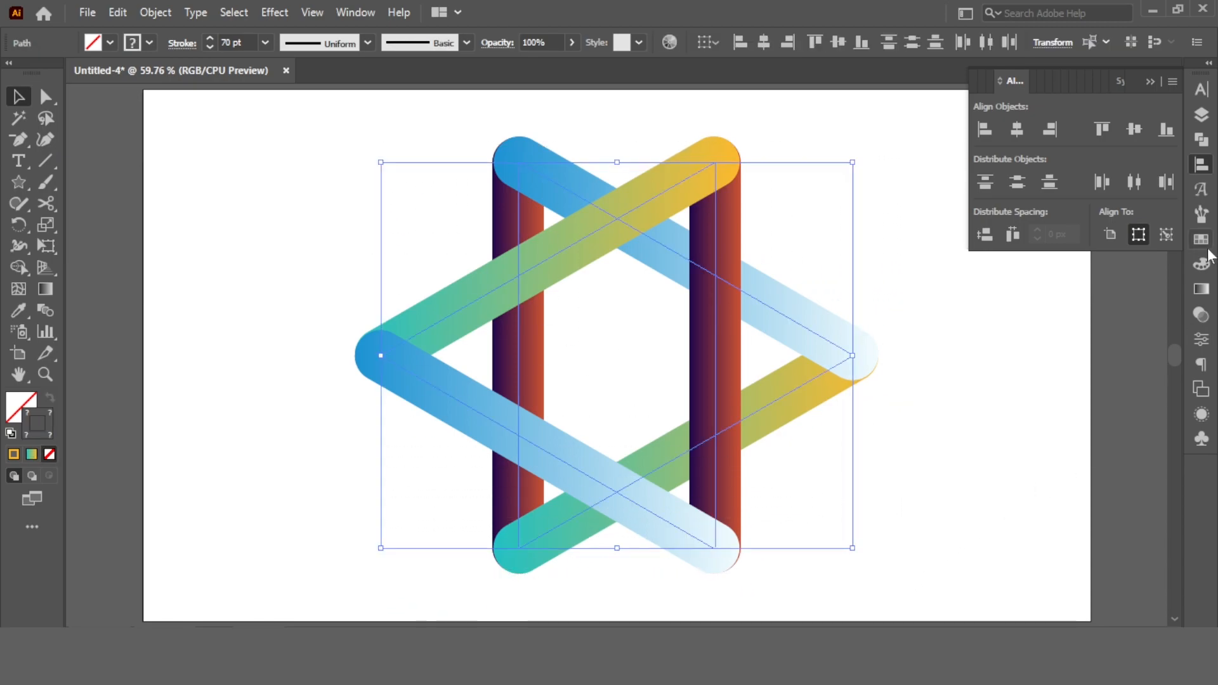
click(1200, 290)
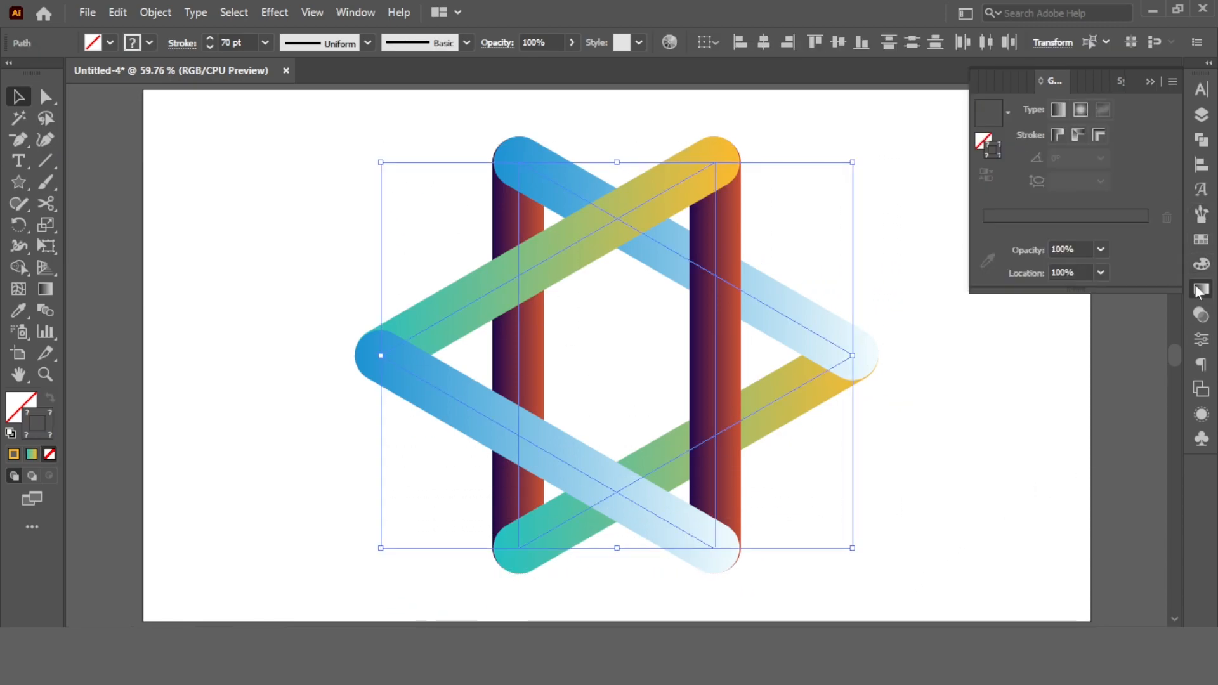
click(1100, 134)
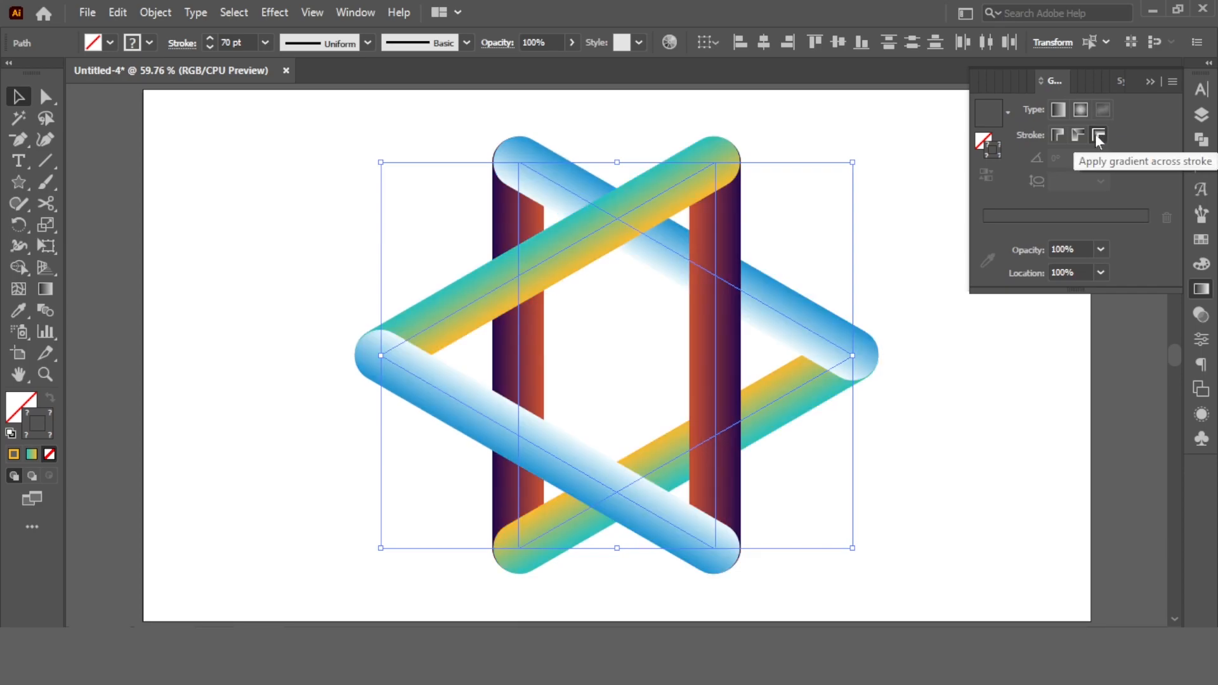
click(823, 229)
drag(850, 168, 351, 610)
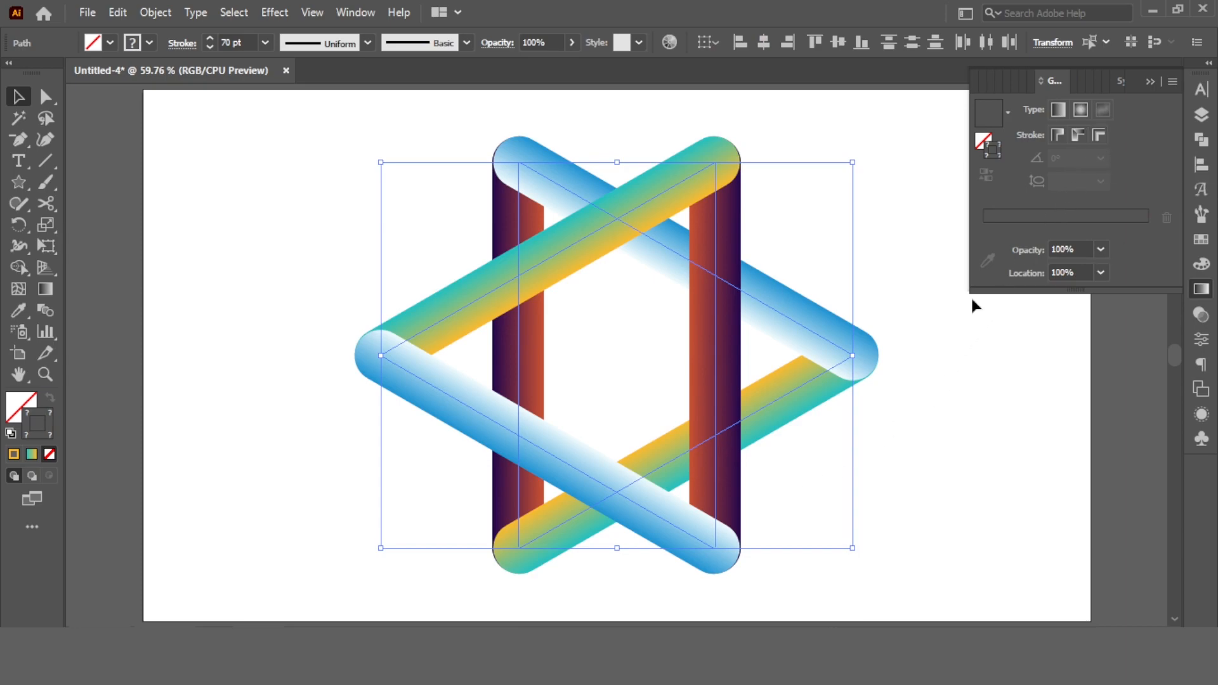
click(915, 338)
click(789, 394)
shift+click(590, 241)
click(851, 195)
click(779, 317)
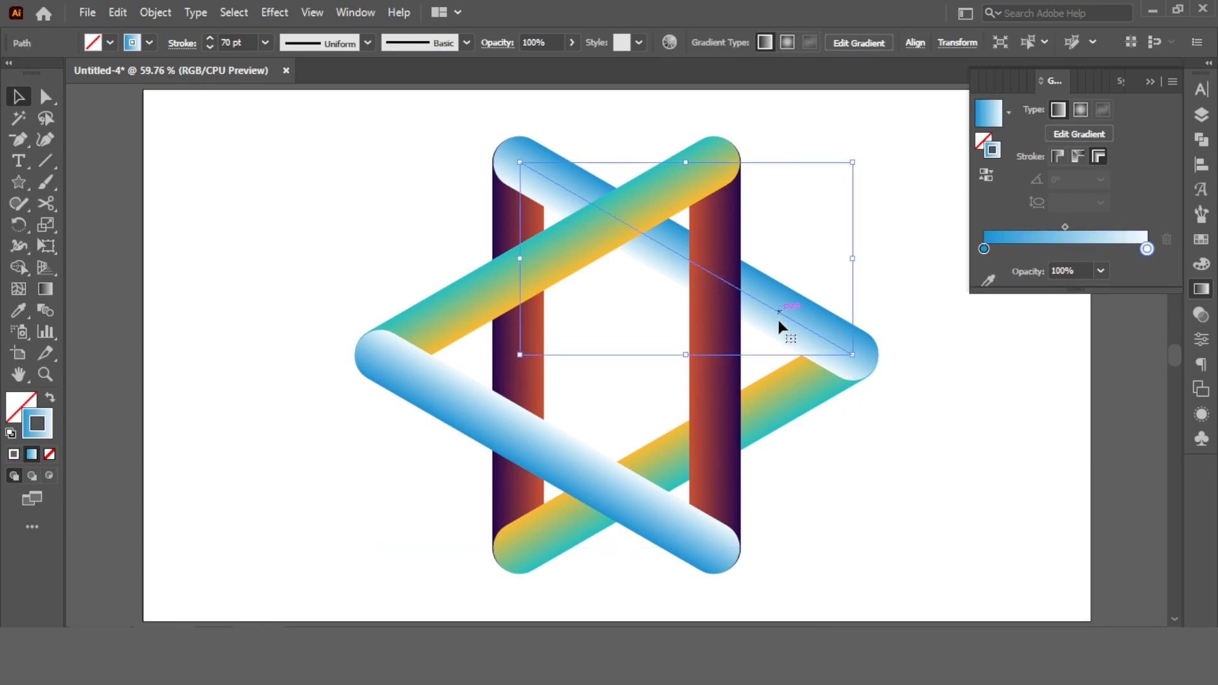
shift+click(574, 466)
click(915, 248)
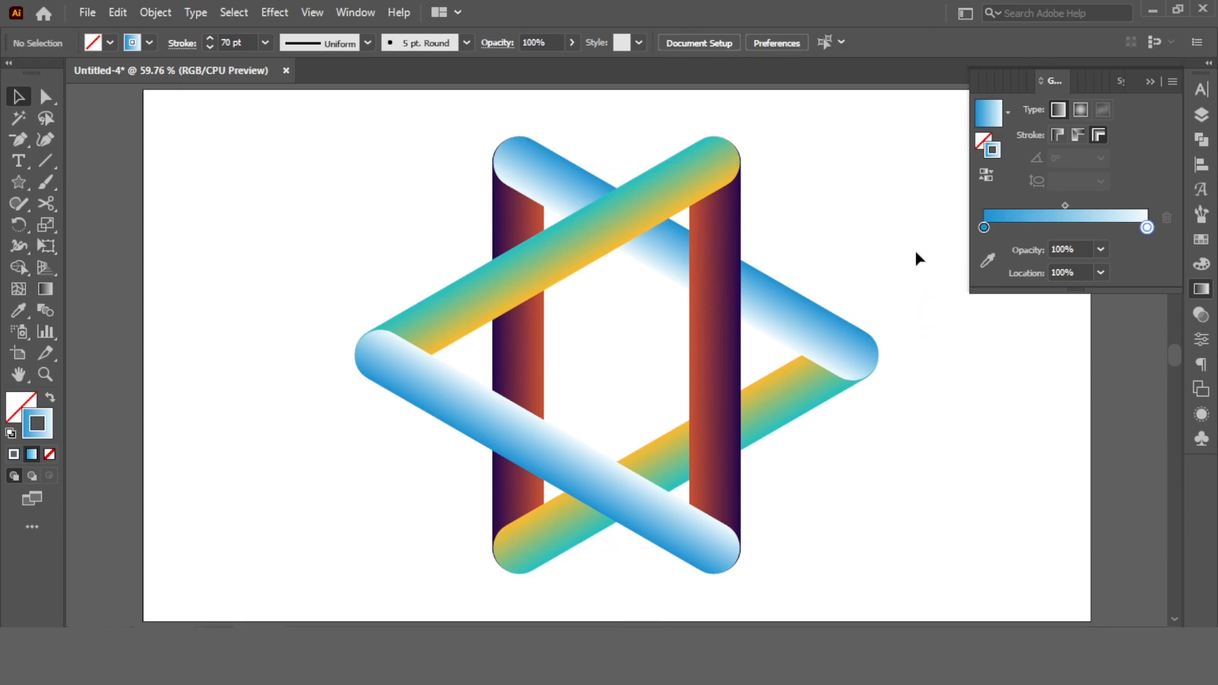
Expand the appearance of all six gradient-stroked lines into filled shapes.
drag(879, 159, 279, 594)
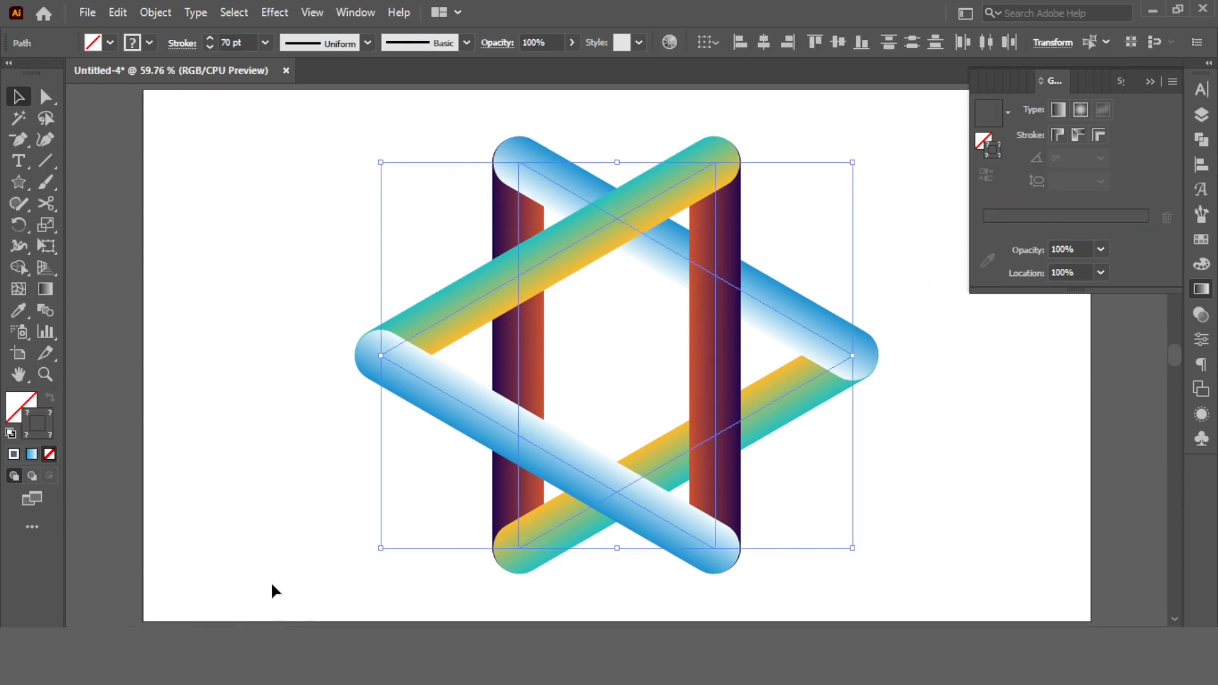
click(155, 12)
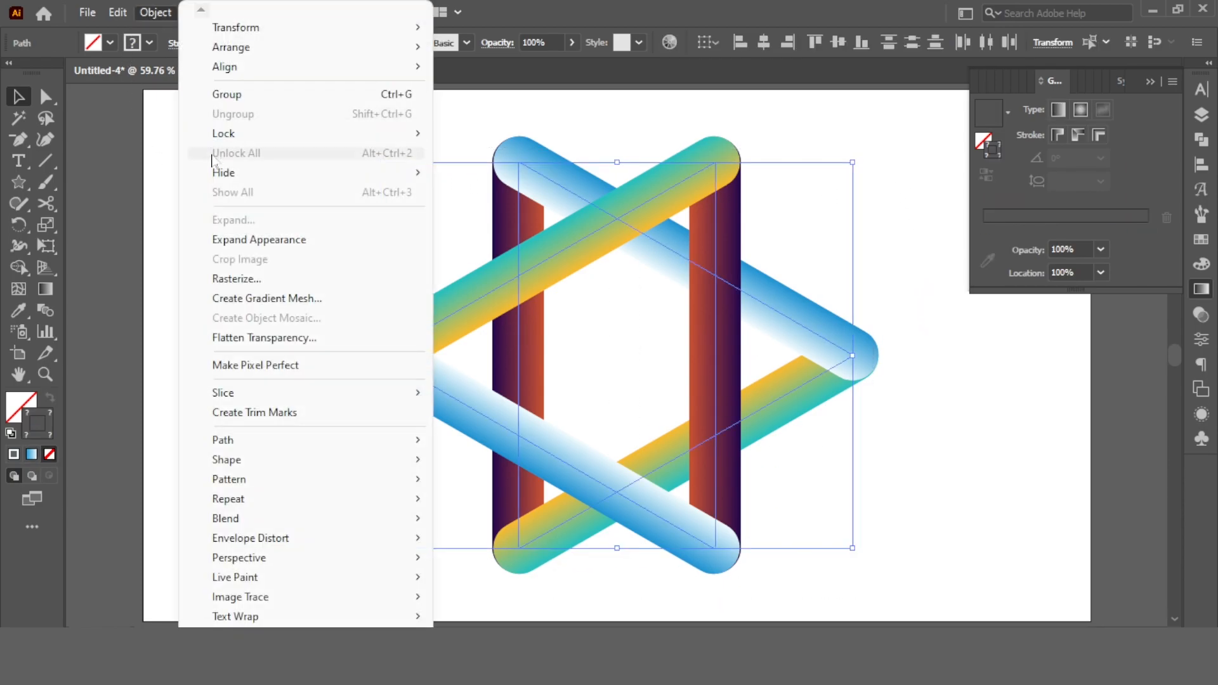
click(253, 237)
key(ctrl+shift+b)
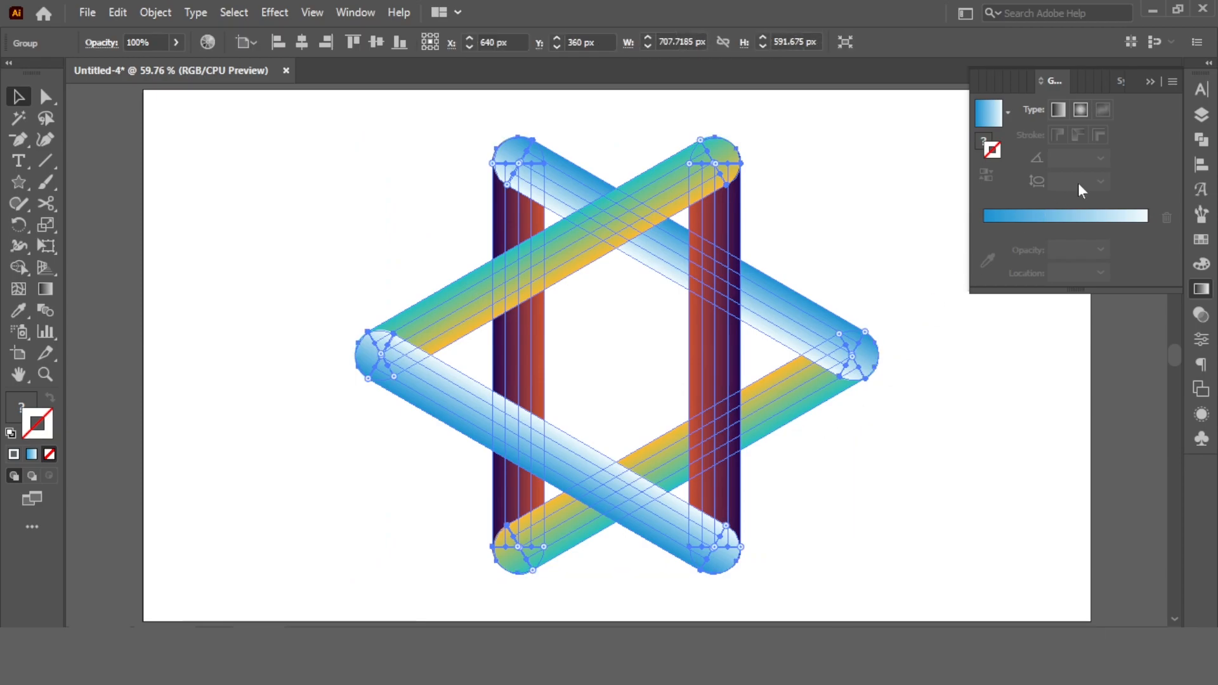
key(ctrl+shift+b)
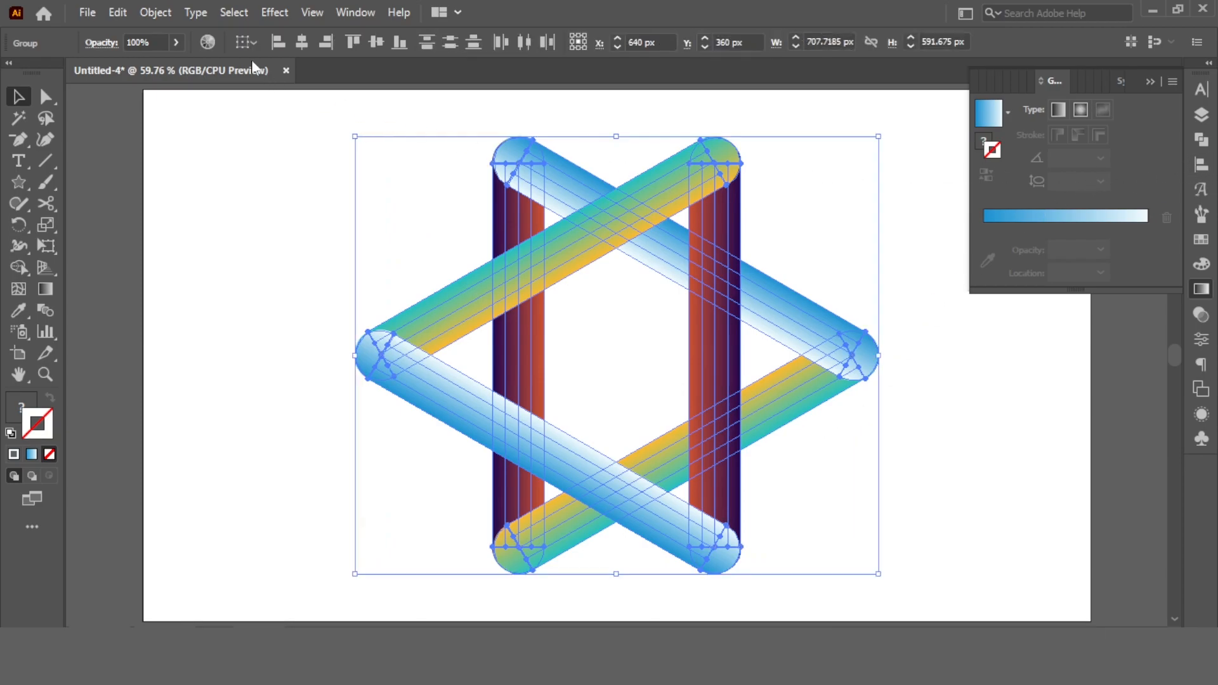
Group the expanded star shapes and centre the group horizontally on the artboard.
click(166, 12)
click(226, 94)
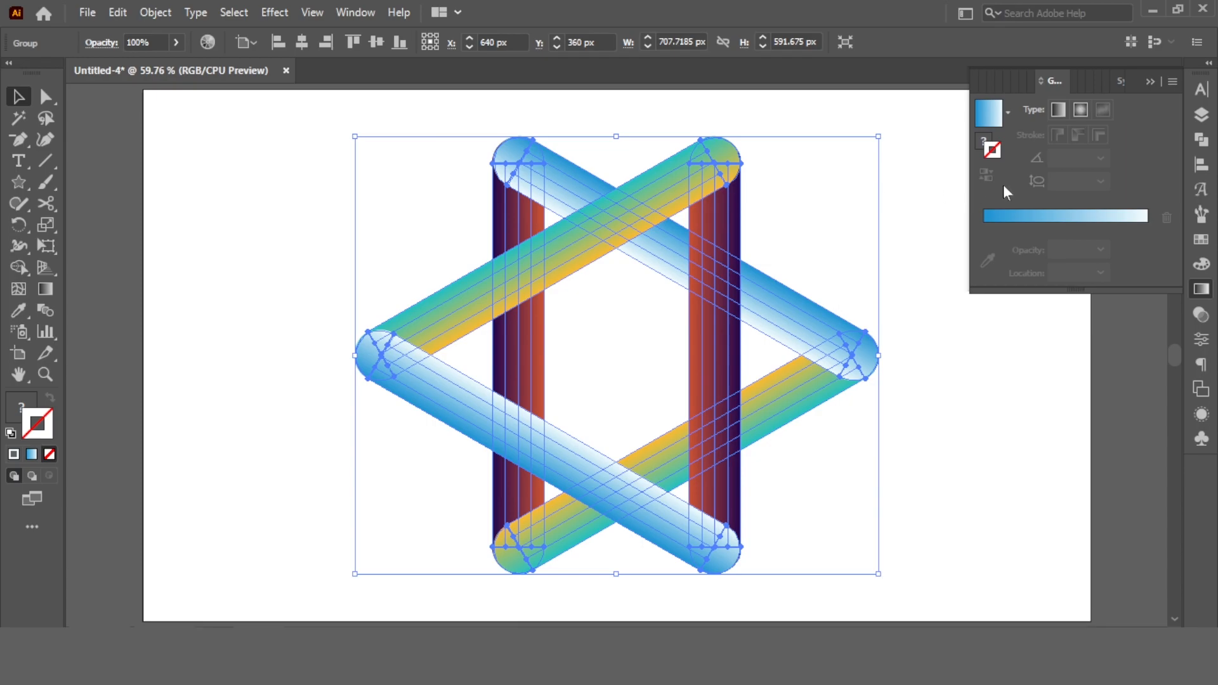
click(1200, 165)
click(1018, 129)
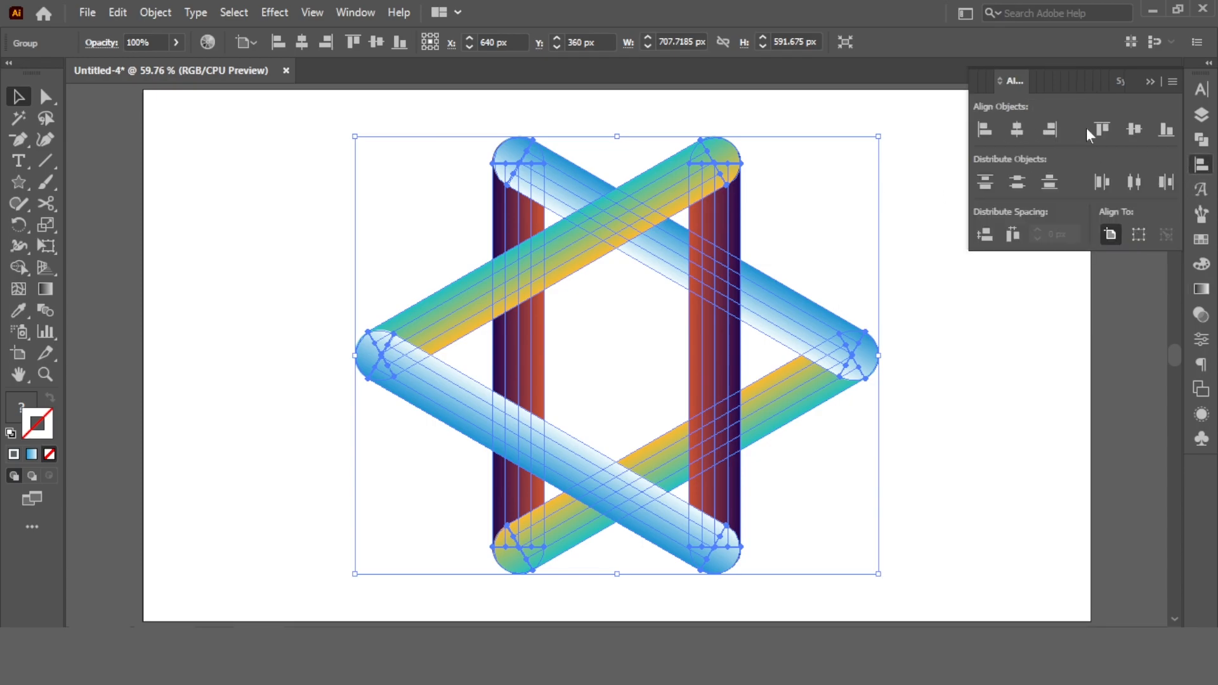
click(885, 206)
click(777, 276)
click(870, 256)
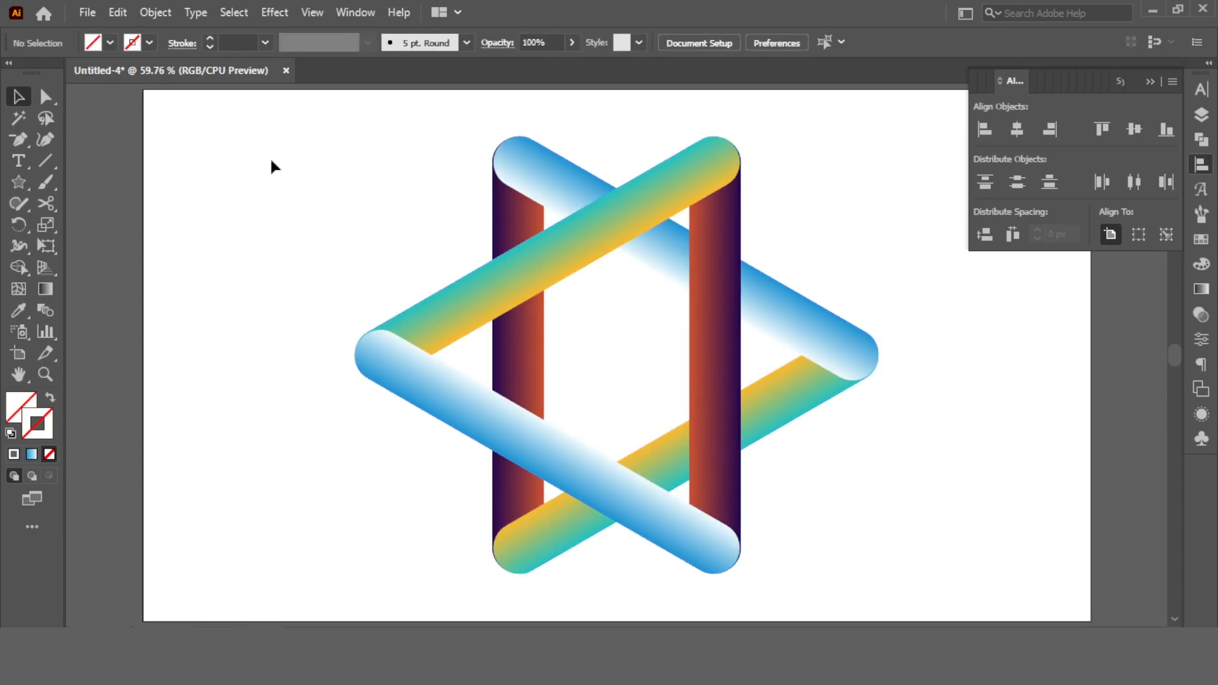
click(1151, 82)
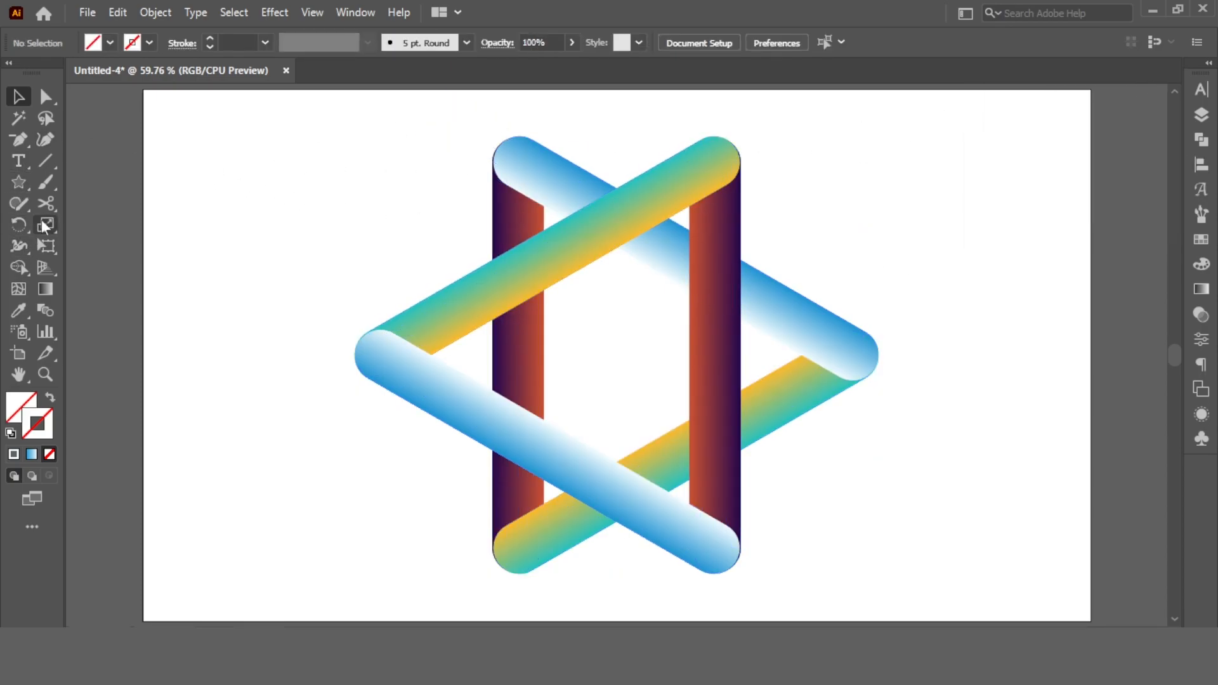
Draw a black, stroke-free rectangle of about 1280 by 720 px covering the whole artboard.
click(111, 43)
click(23, 124)
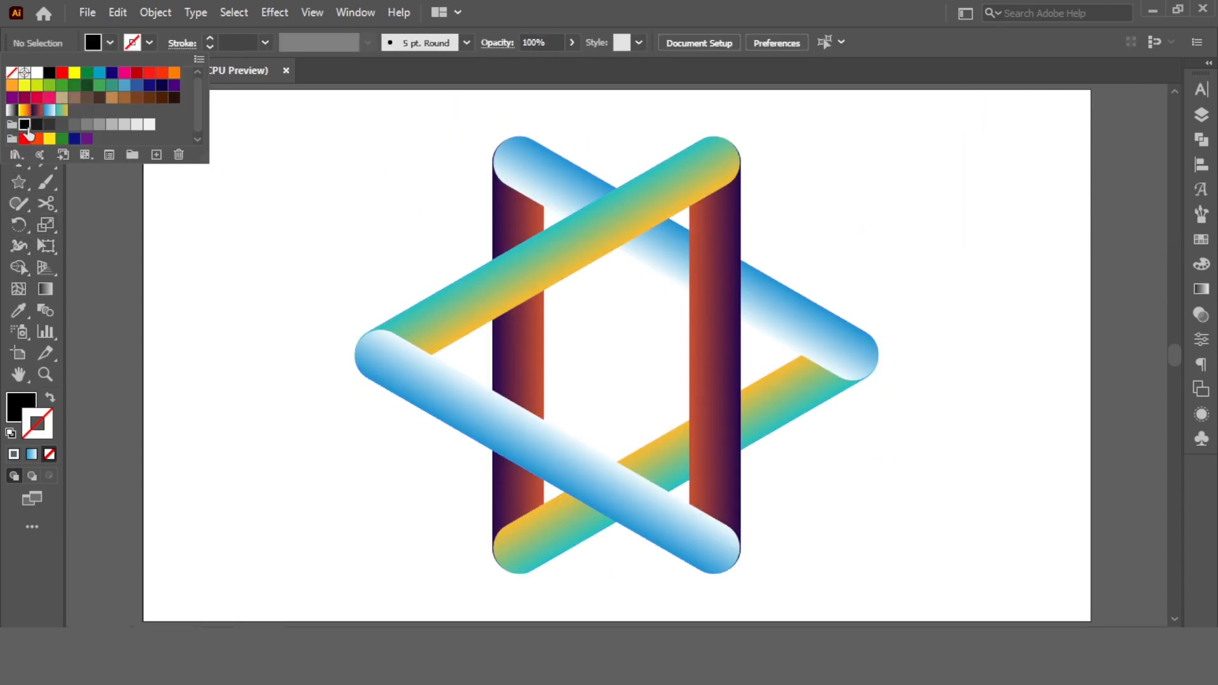
click(278, 242)
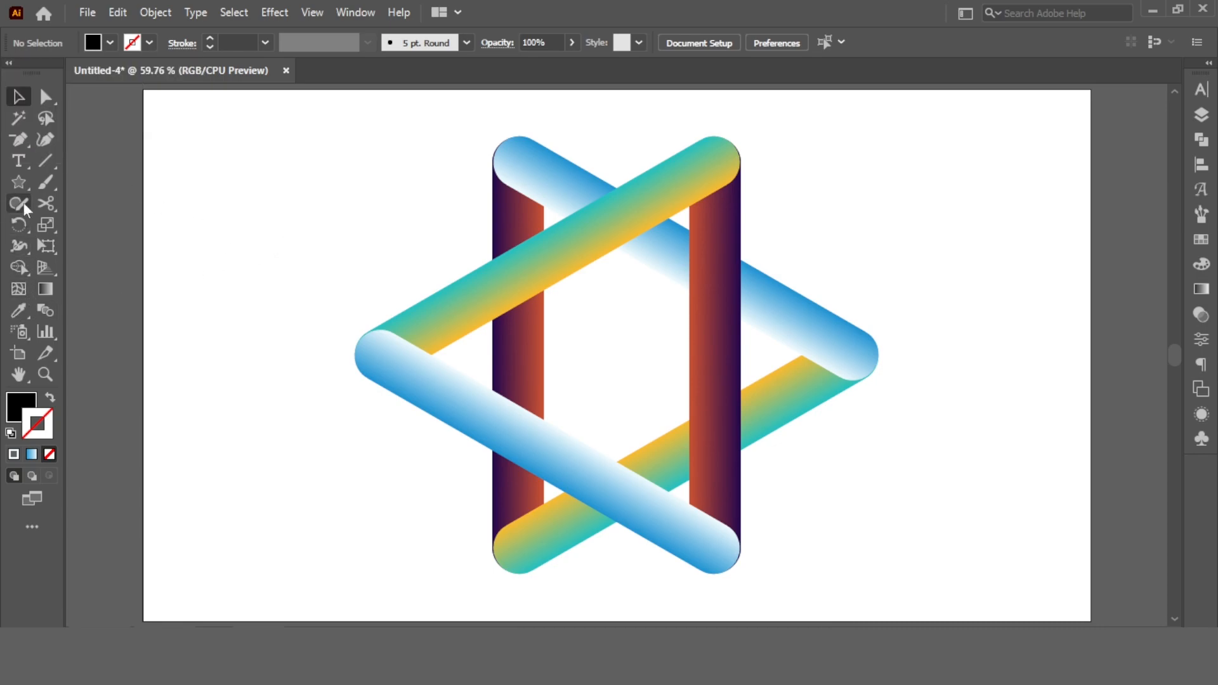
drag(18, 182, 95, 182)
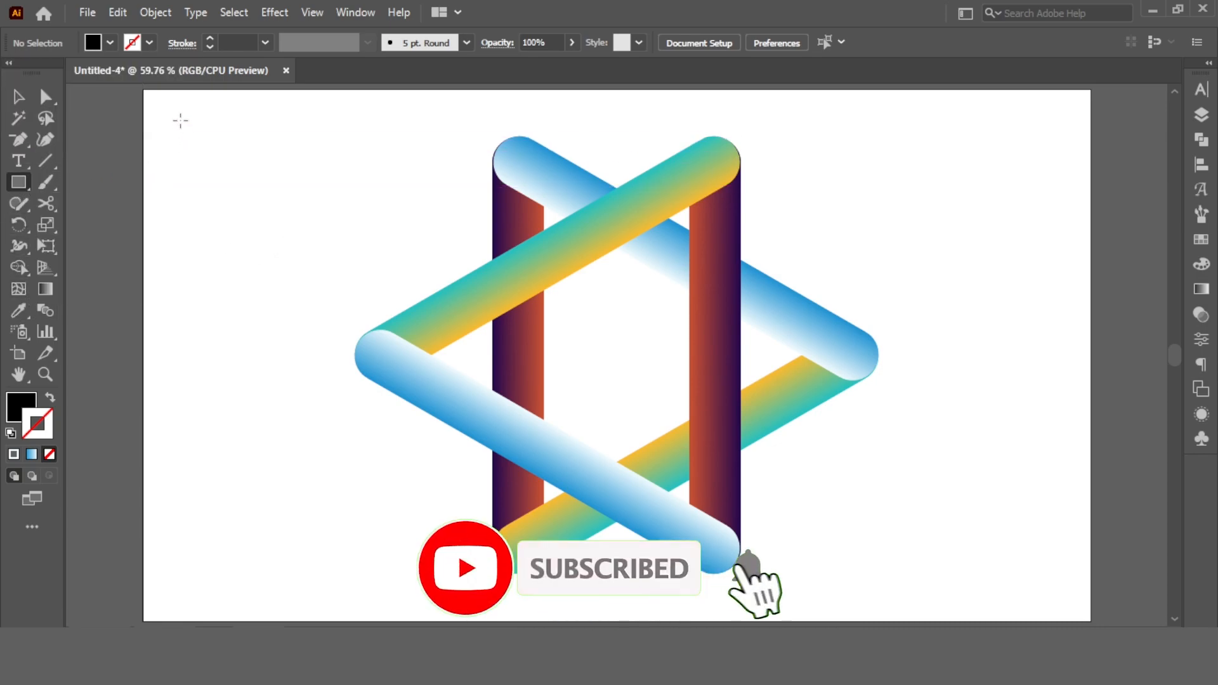
drag(144, 90, 1085, 617)
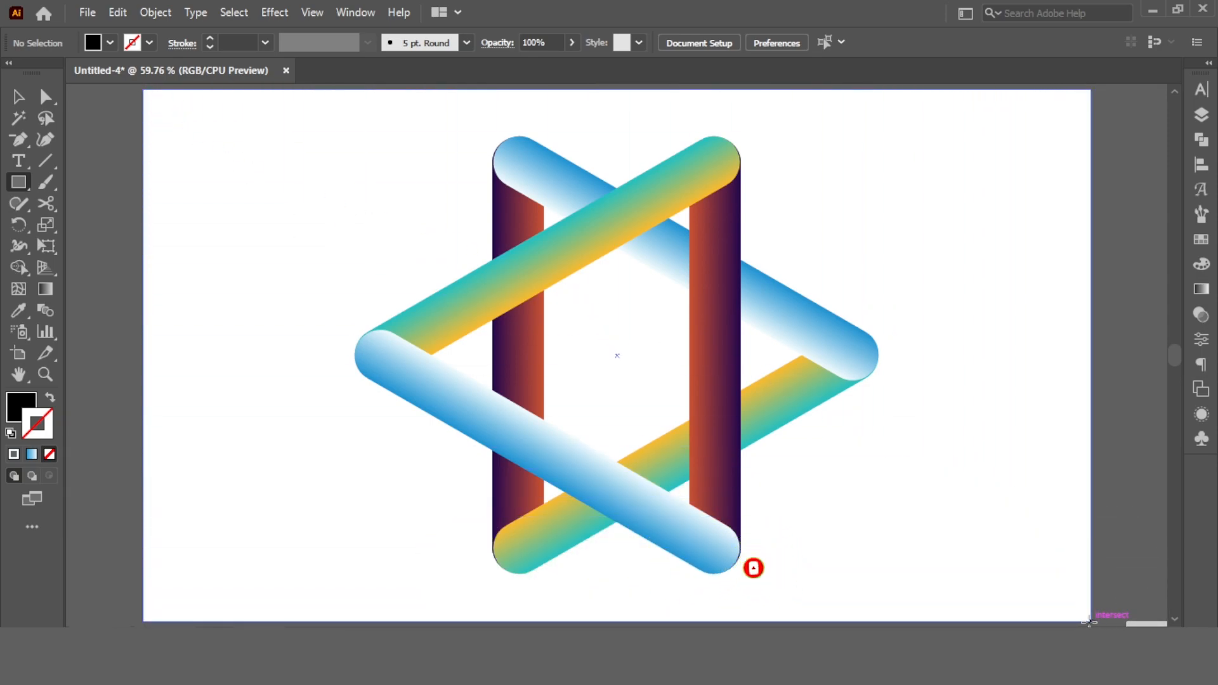
drag(1088, 620, 1090, 621)
Send the black rectangle to the back, behind the star, as a background.
click(18, 97)
right_click(486, 153)
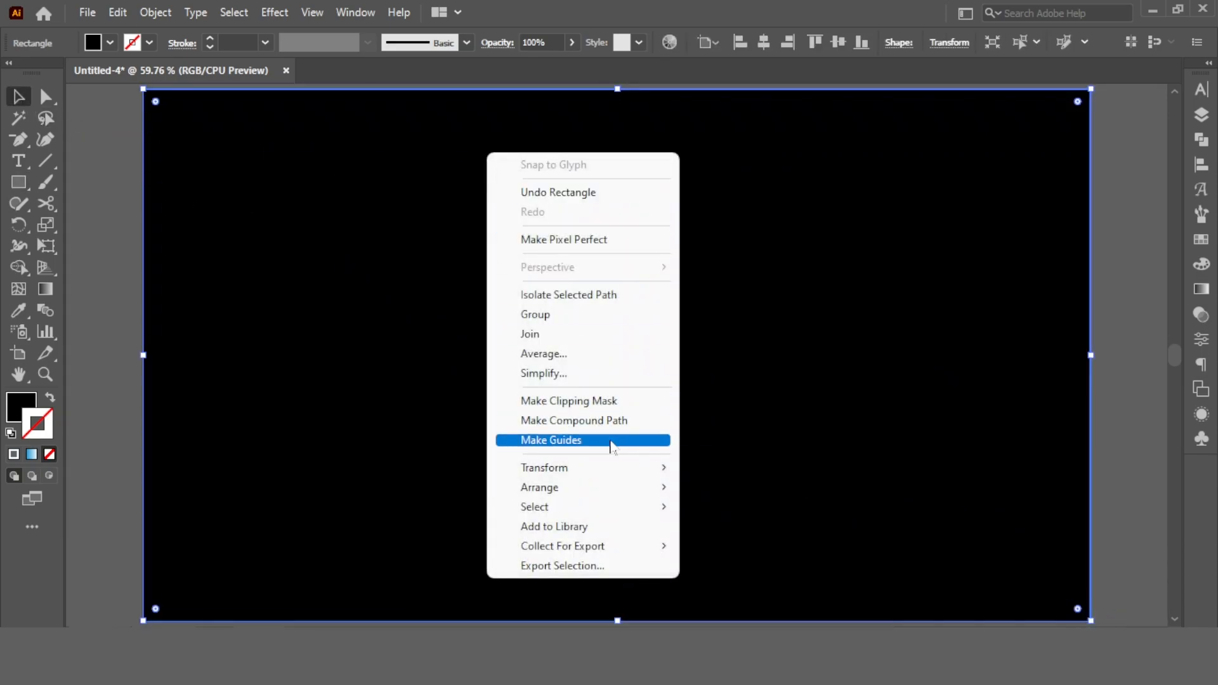
mouse_move(623, 489)
click(771, 547)
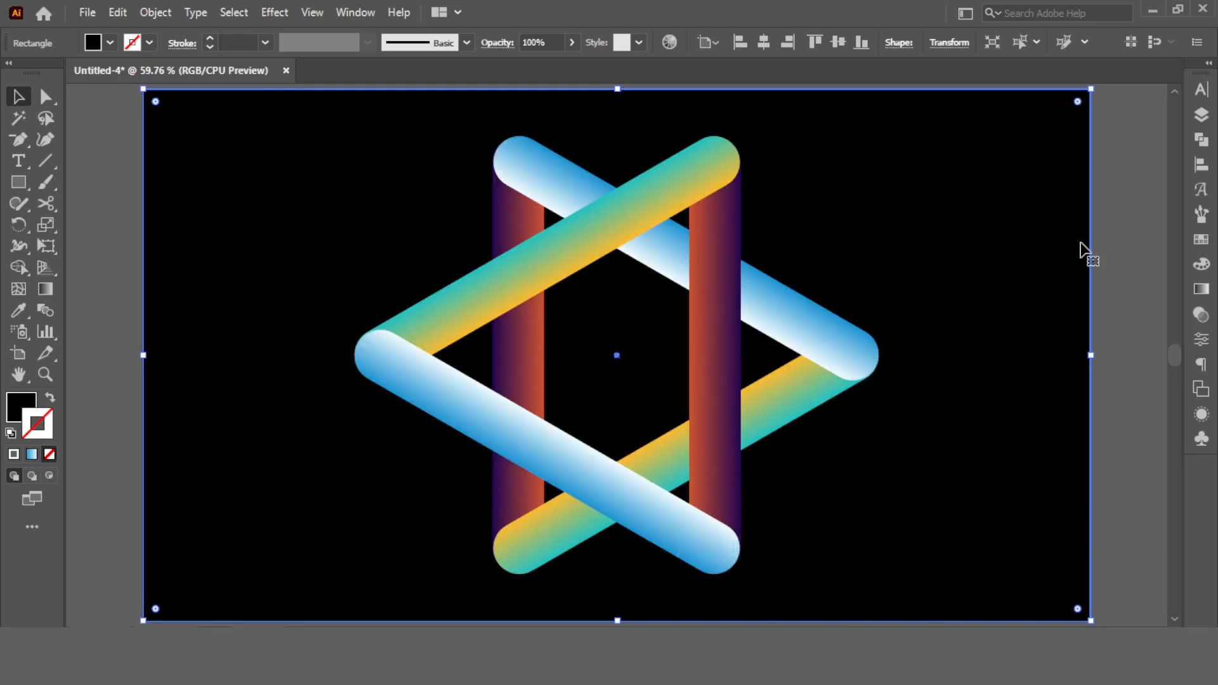
click(1126, 199)
Align the star and the black background to each other by their horizontal and vertical centres.
drag(1126, 176, 101, 458)
click(1201, 164)
click(1022, 127)
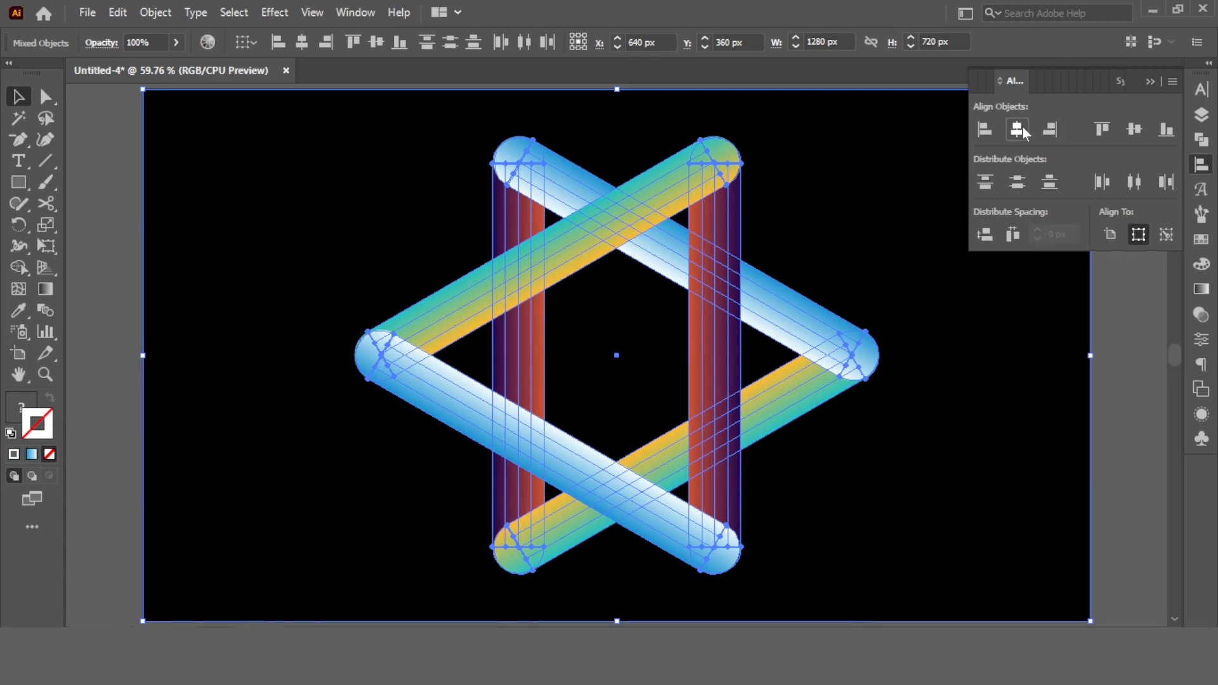
click(1135, 129)
click(1149, 79)
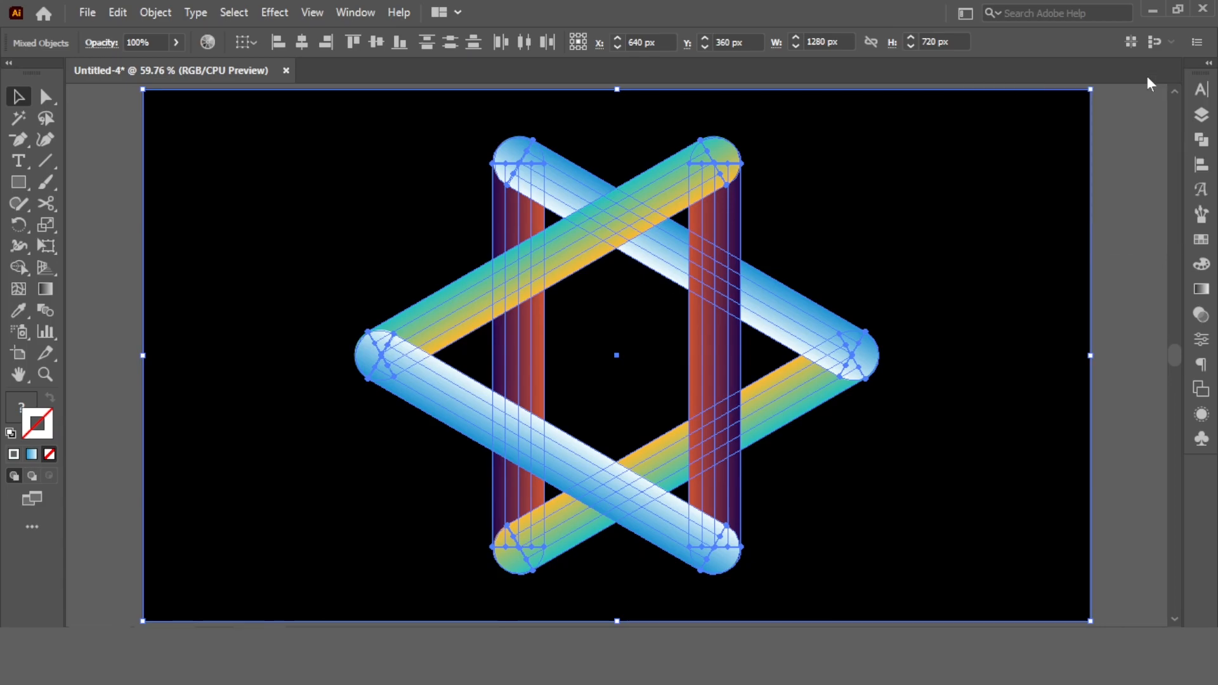
click(1113, 158)
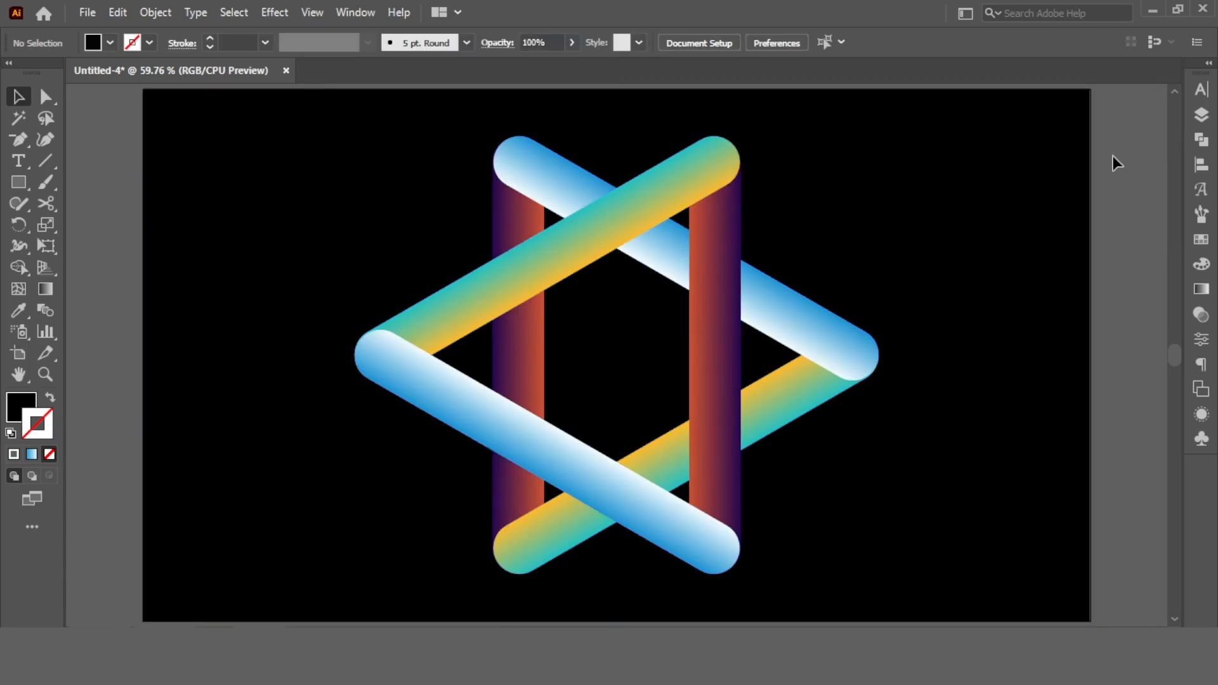
Scale the star group down proportionally about its centre for a wider black margin around it.
click(736, 183)
drag(882, 140, 854, 193)
click(1150, 187)
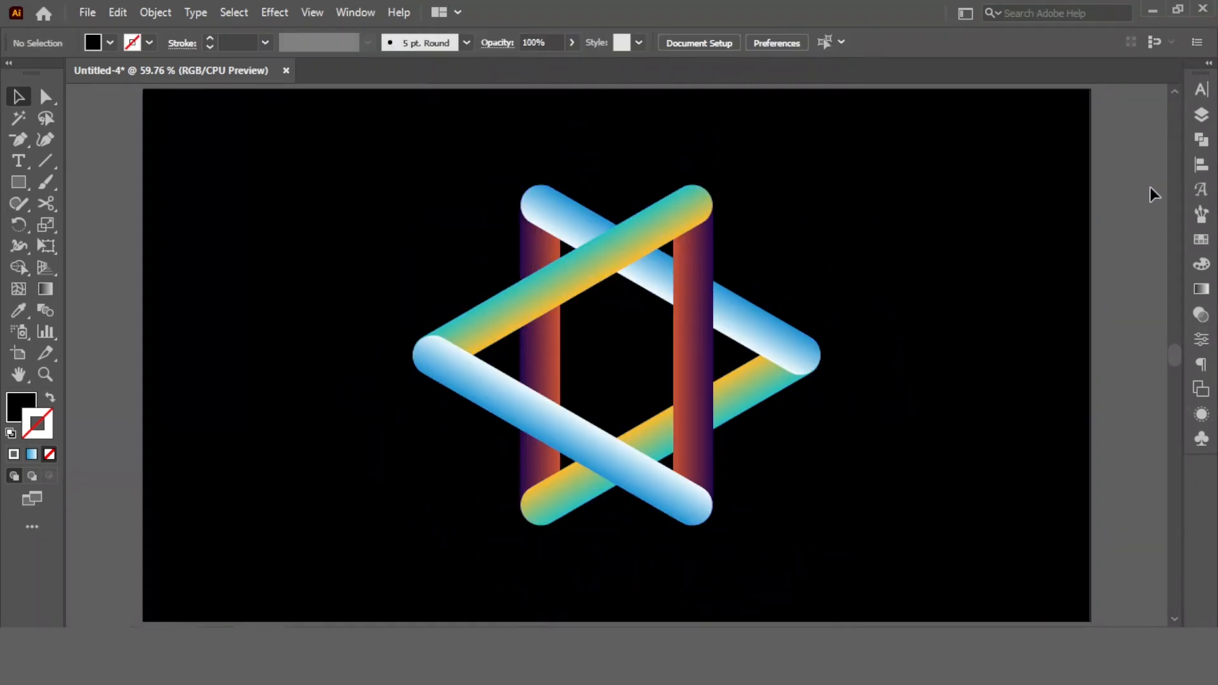